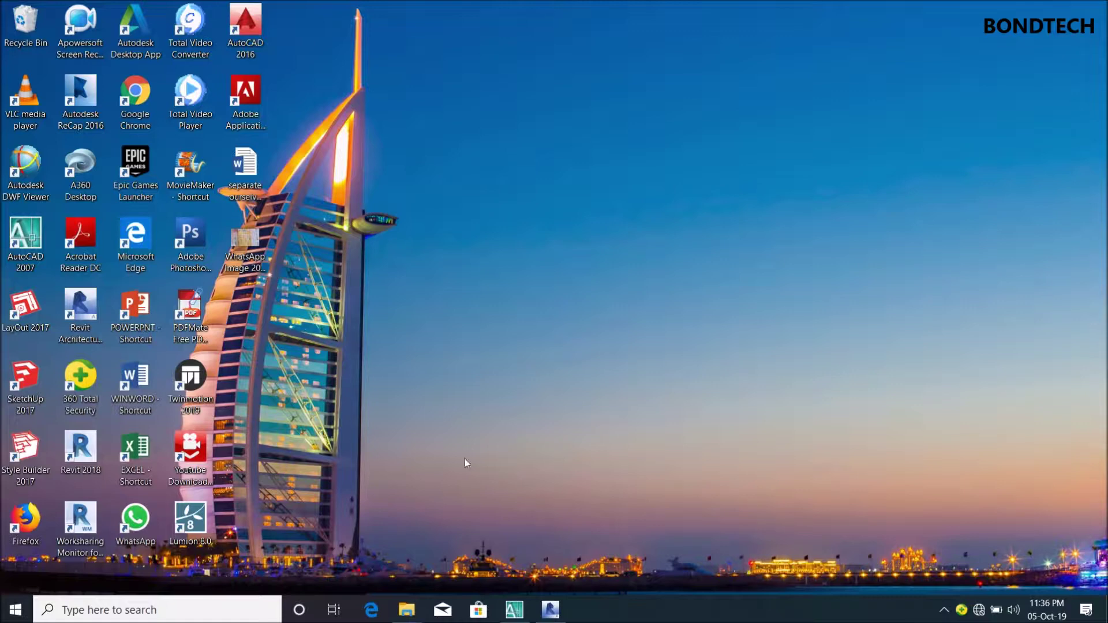
- Bring the Revit model with floor plan 1. NGL back on screen
{"action": "left_click", "coordinate": [550, 610]}
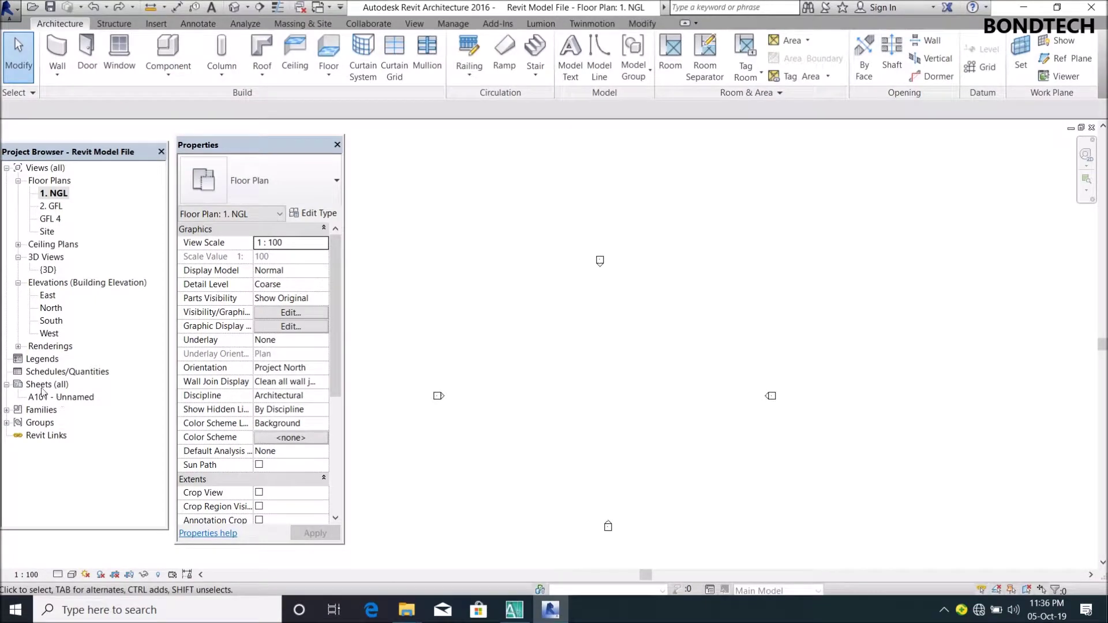
- Review the South elevation's levels RFL 3450, GFL 450 and NGL 0, then minimize Revit
{"action": "double_click", "coordinate": [50, 321]}
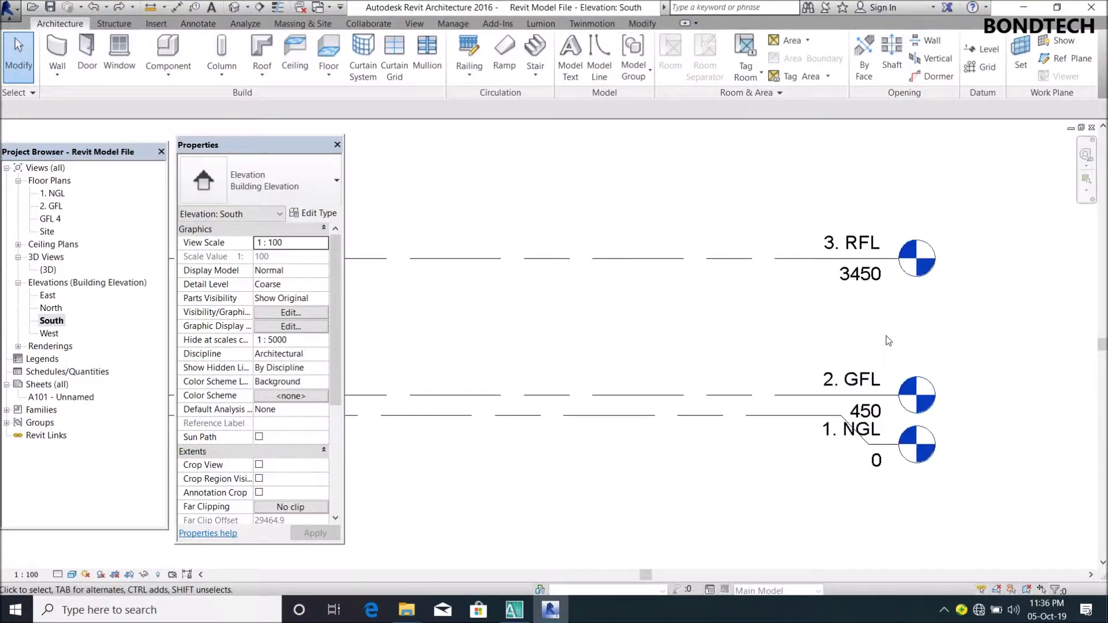
{"action": "scroll", "coordinate": [883, 334], "scroll_direction": "up", "scroll_amount": 2}
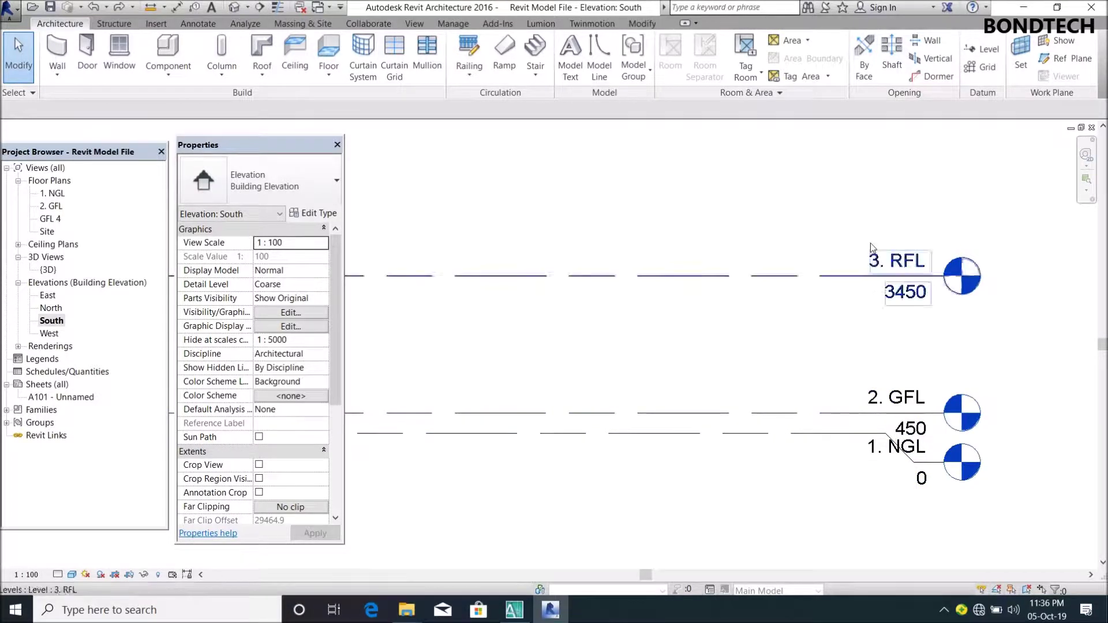
{"action": "left_click", "coordinate": [1023, 7]}
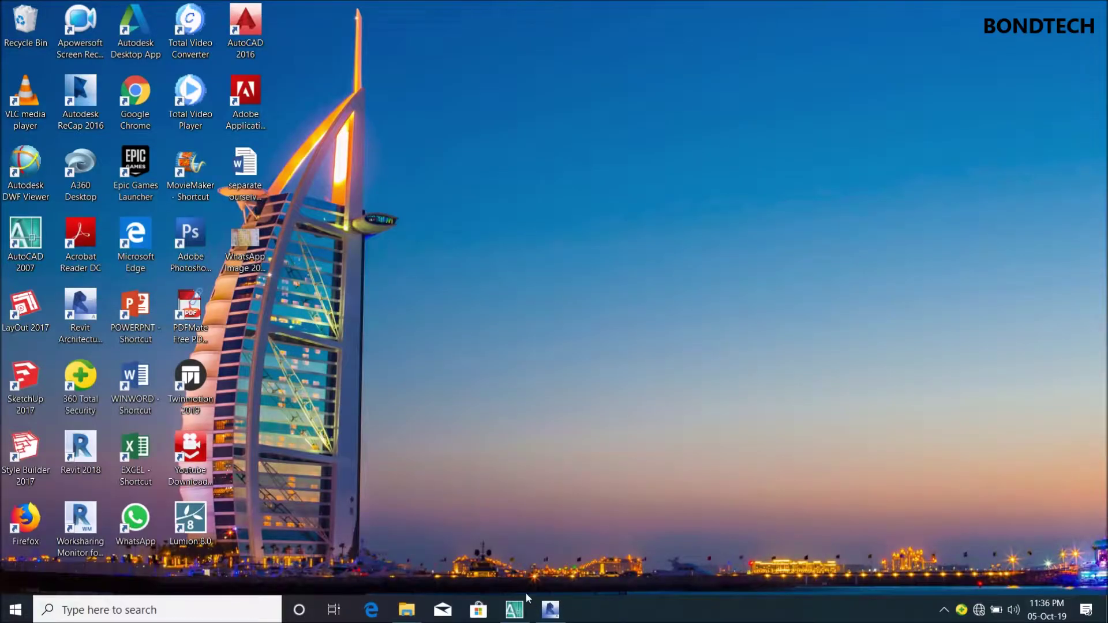
- Restore the AutoCAD 3 Bedroom drawing with the floor plan in view
{"action": "left_click", "coordinate": [526, 612]}
{"action": "scroll", "coordinate": [474, 235], "scroll_direction": "up", "scroll_amount": 6}
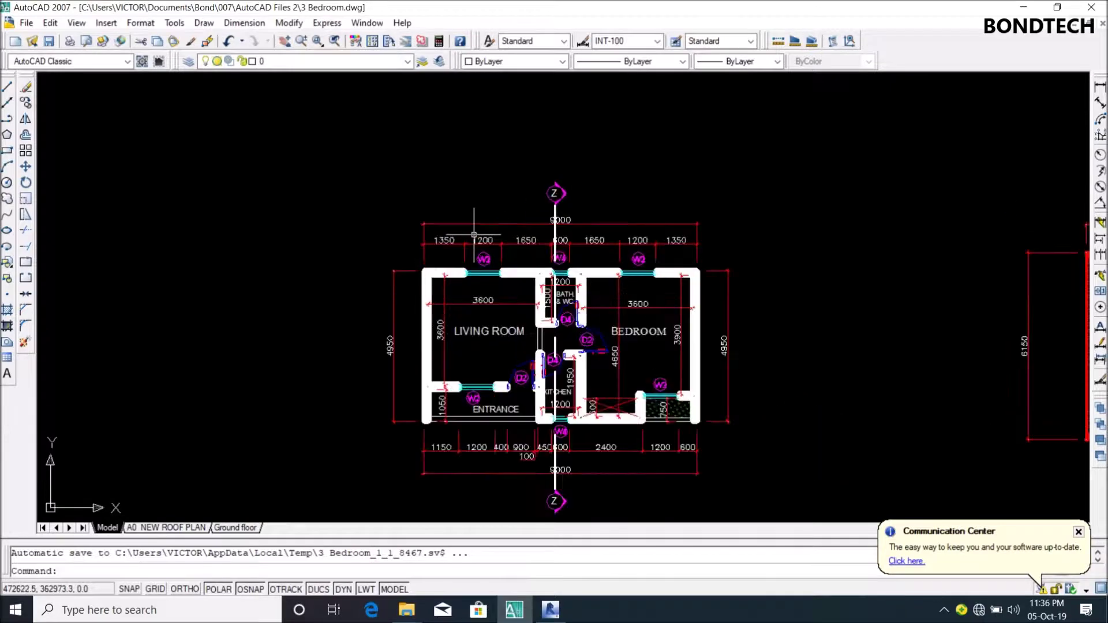
{"action": "scroll", "coordinate": [479, 228], "scroll_direction": "down", "scroll_amount": 4}
{"action": "scroll", "coordinate": [474, 224], "scroll_direction": "up", "scroll_amount": 3}
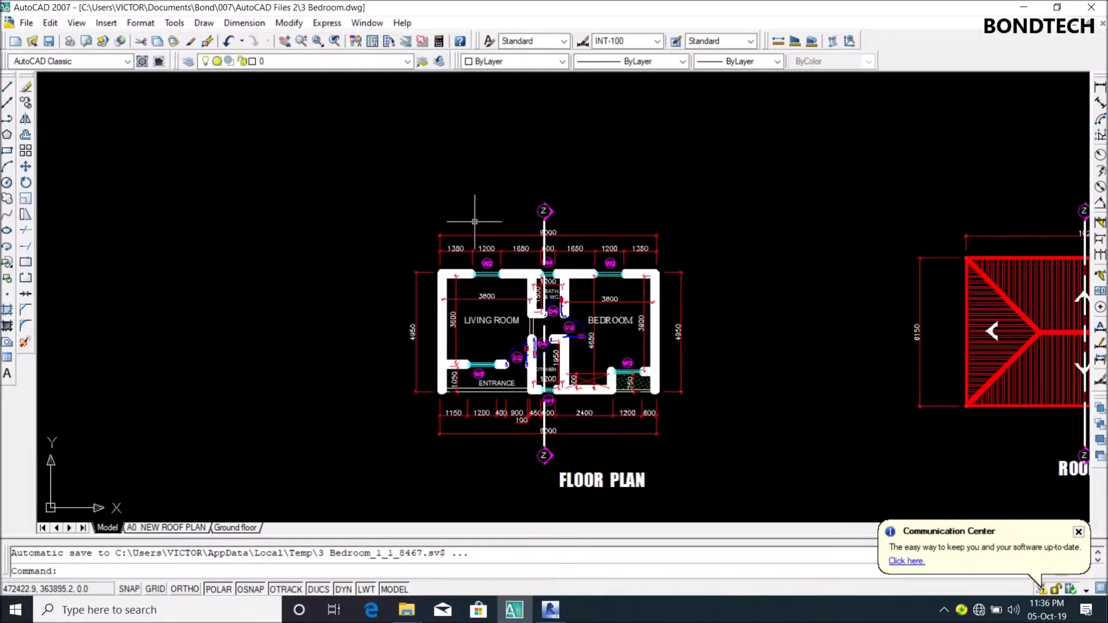
{"action": "scroll", "coordinate": [383, 165], "scroll_direction": "down", "scroll_amount": 2}
- Window-select all 178 floor plan objects, copy them to the clipboard, then deselect
{"action": "left_click", "coordinate": [381, 161]}
{"action": "left_click", "coordinate": [363, 147]}
{"action": "left_click", "coordinate": [363, 148]}
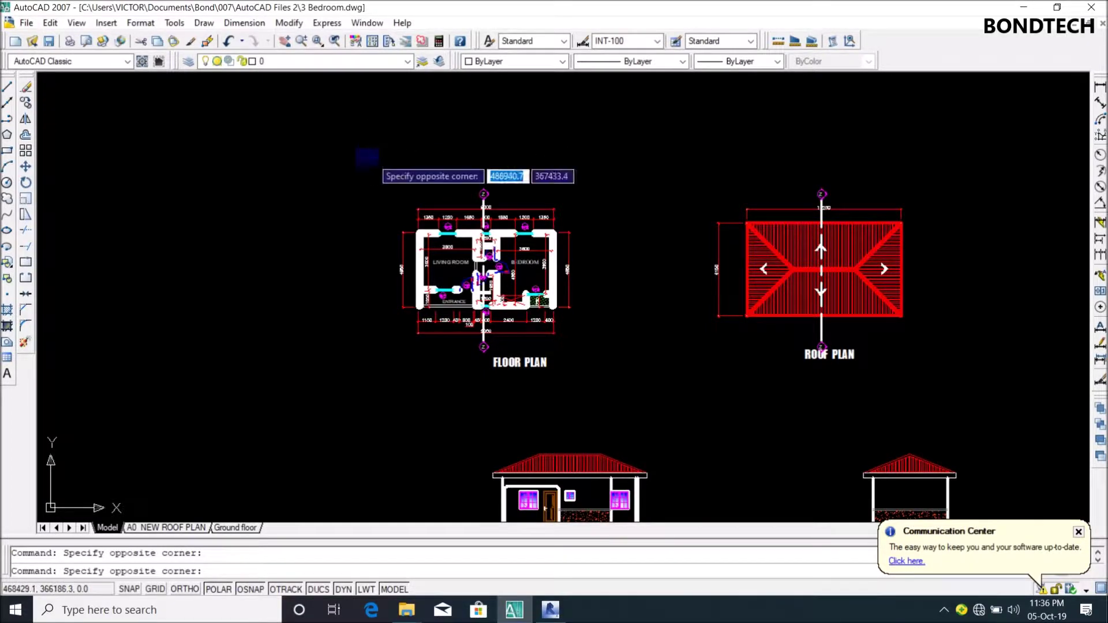
{"action": "left_click", "coordinate": [628, 403]}
{"action": "right_click", "coordinate": [541, 132]}
{"action": "left_click", "coordinate": [536, 166]}
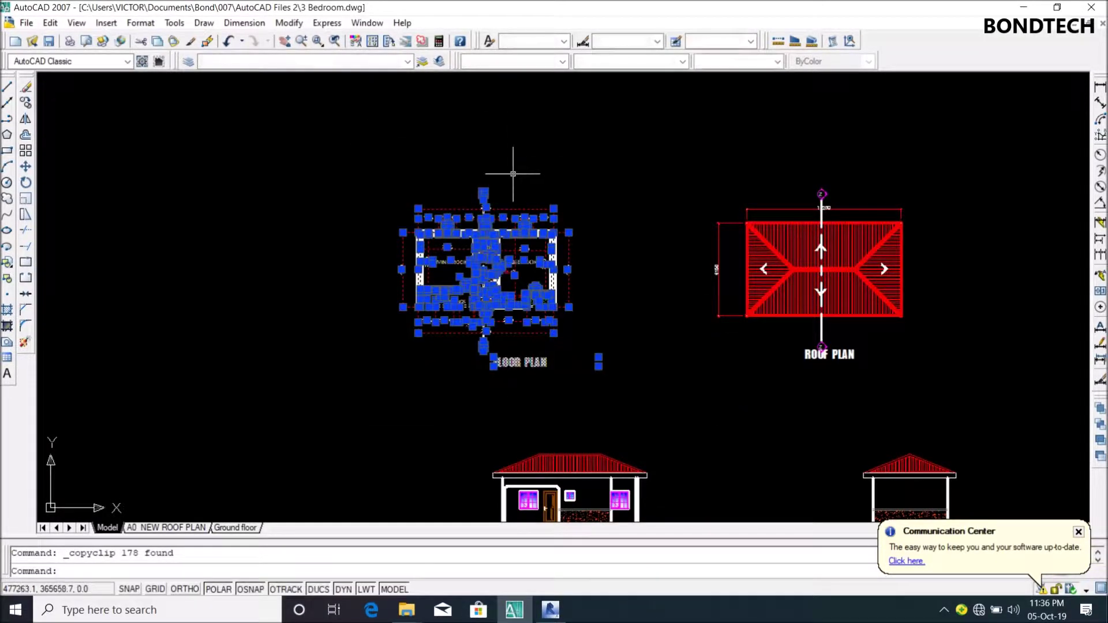
{"action": "key", "text": "Escape"}
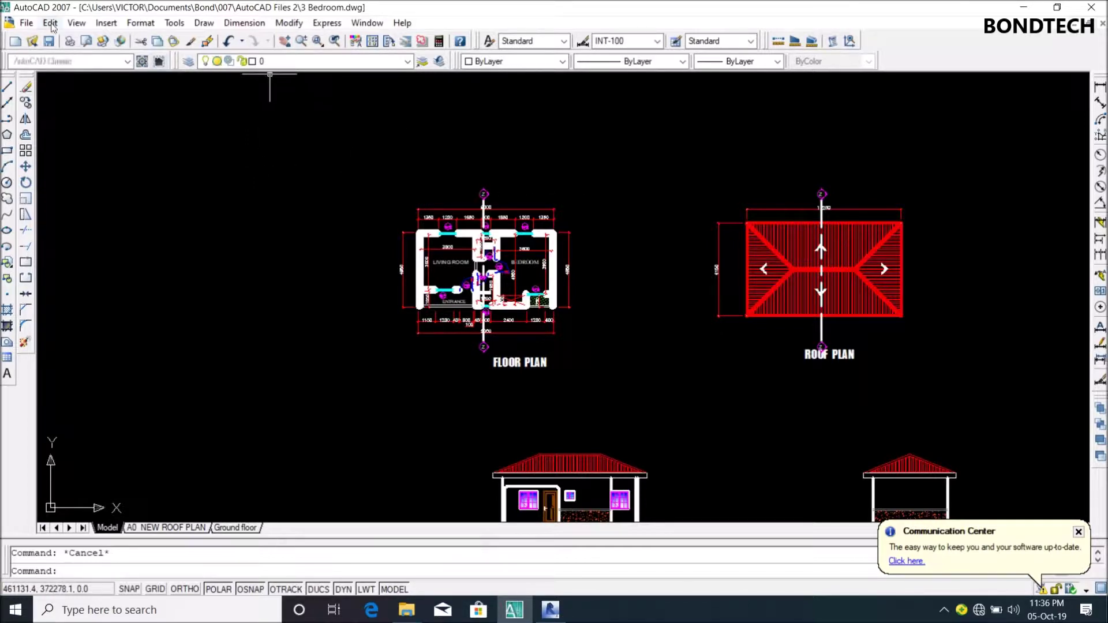
- Open the recent Drawing1 and check the pasted floor plan
{"action": "left_click", "coordinate": [27, 23]}
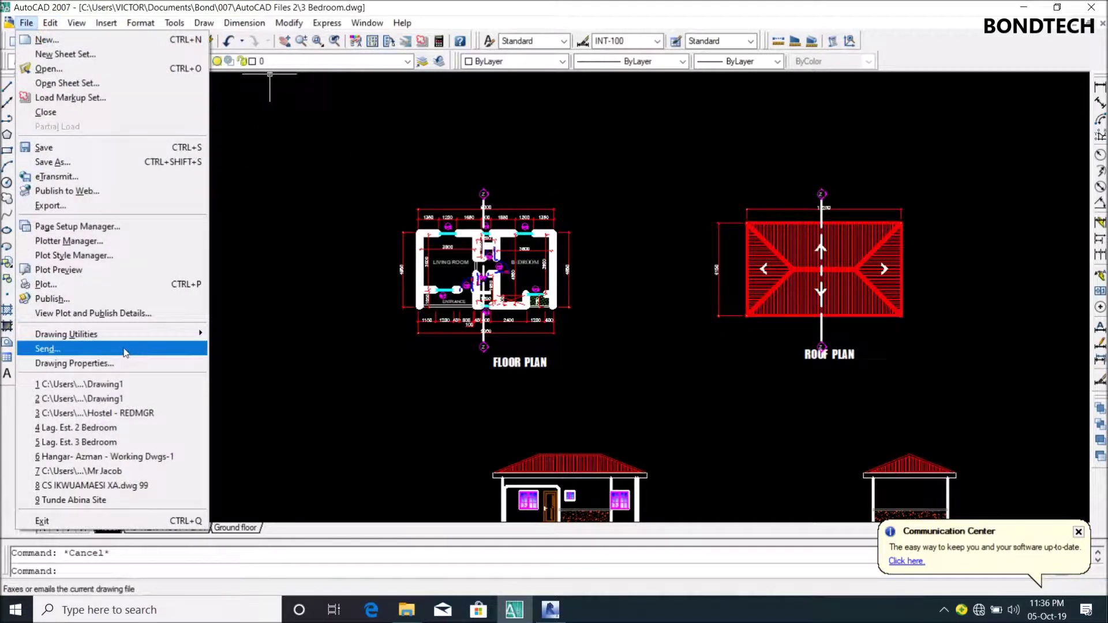
{"action": "left_click", "coordinate": [107, 400]}
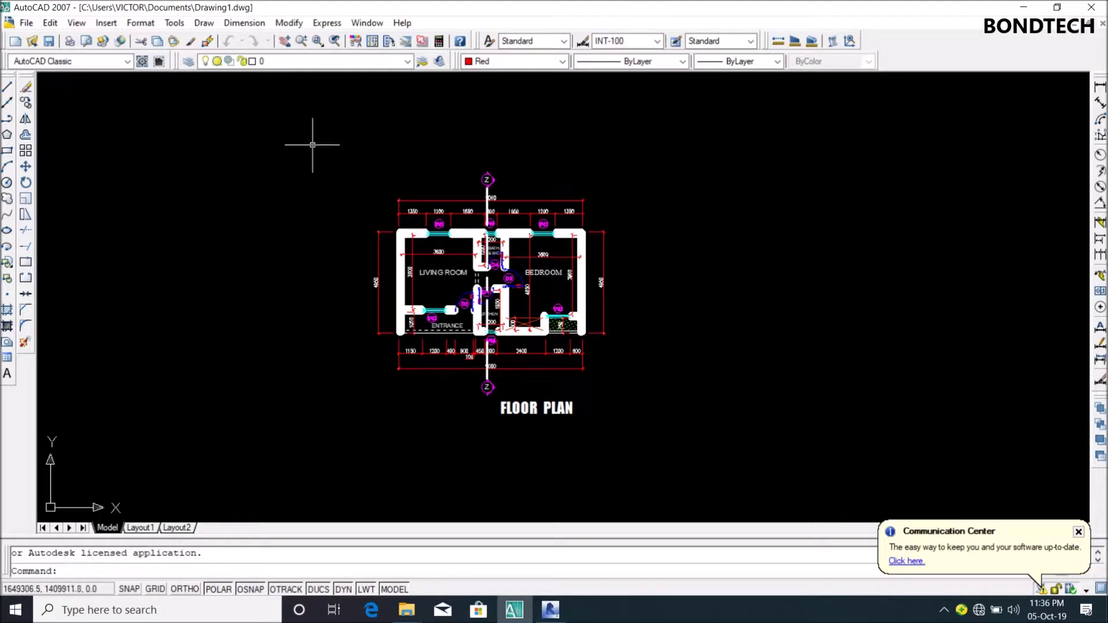
{"action": "scroll", "coordinate": [593, 284], "scroll_direction": "down", "scroll_amount": 2}
{"action": "scroll", "coordinate": [518, 249], "scroll_direction": "up", "scroll_amount": 1}
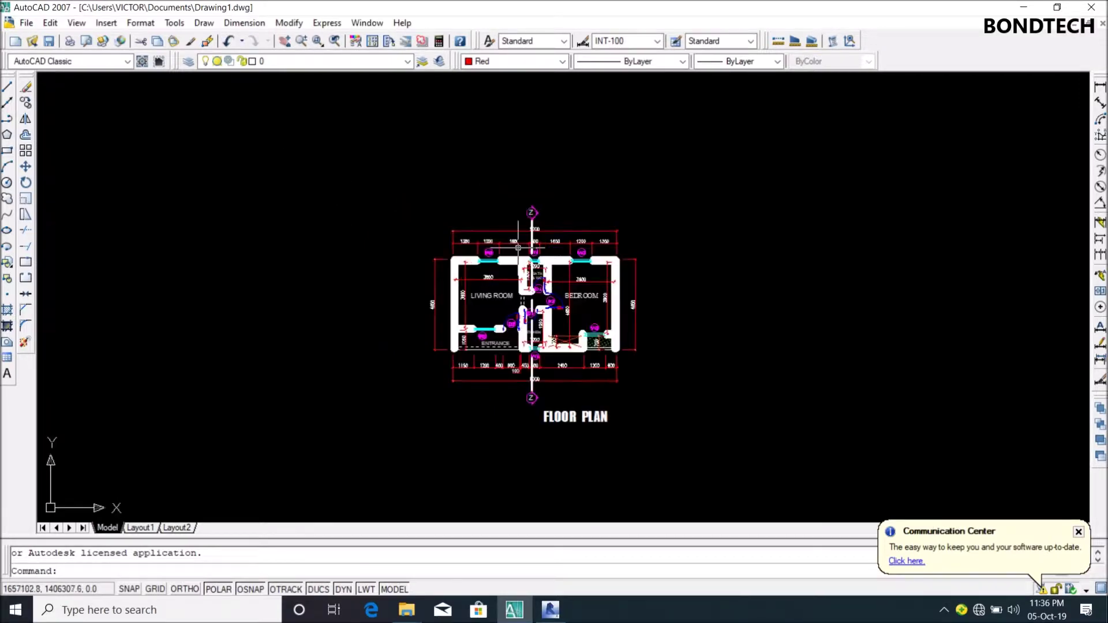
{"action": "left_click", "coordinate": [394, 156]}
{"action": "left_click", "coordinate": [537, 161]}
{"action": "scroll", "coordinate": [536, 161], "scroll_direction": "down", "scroll_amount": 4}
{"action": "scroll", "coordinate": [521, 314], "scroll_direction": "down", "scroll_amount": 2}
{"action": "scroll", "coordinate": [514, 312], "scroll_direction": "up", "scroll_amount": 1}
{"action": "scroll", "coordinate": [526, 314], "scroll_direction": "up", "scroll_amount": 5}
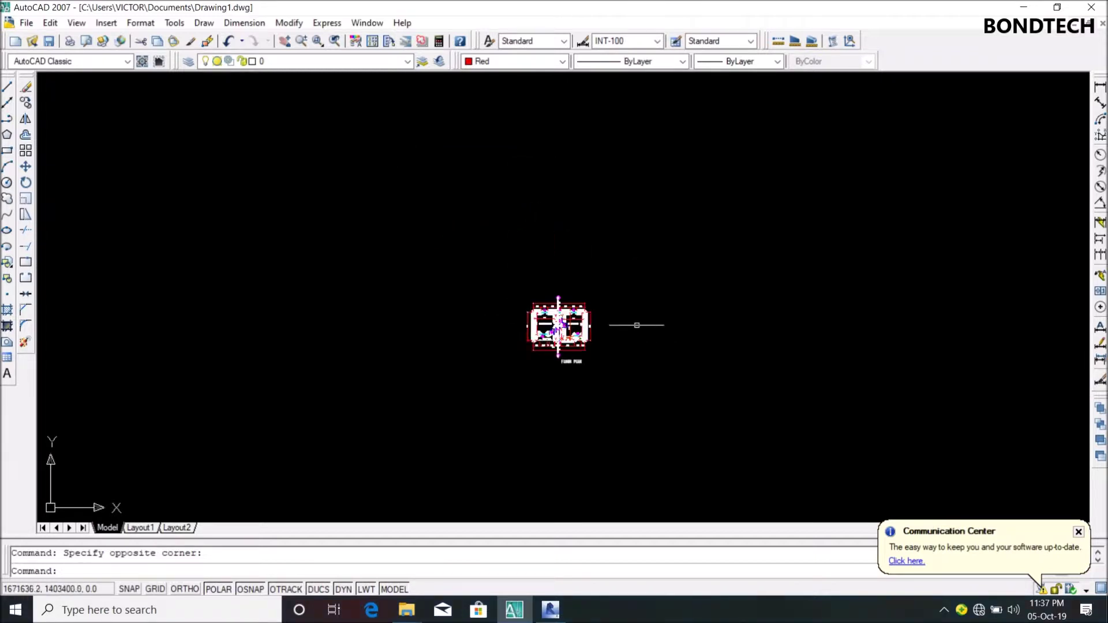
- Close Drawing1, saving its changes, and minimize AutoCAD
{"action": "left_click", "coordinate": [1090, 7]}
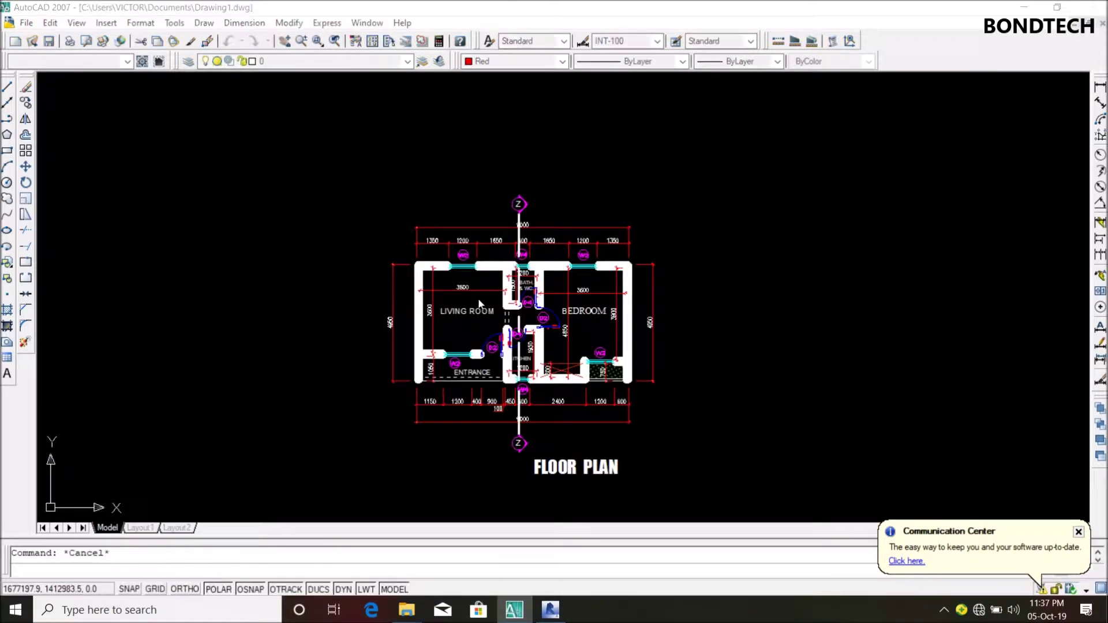
{"action": "left_click", "coordinate": [542, 335]}
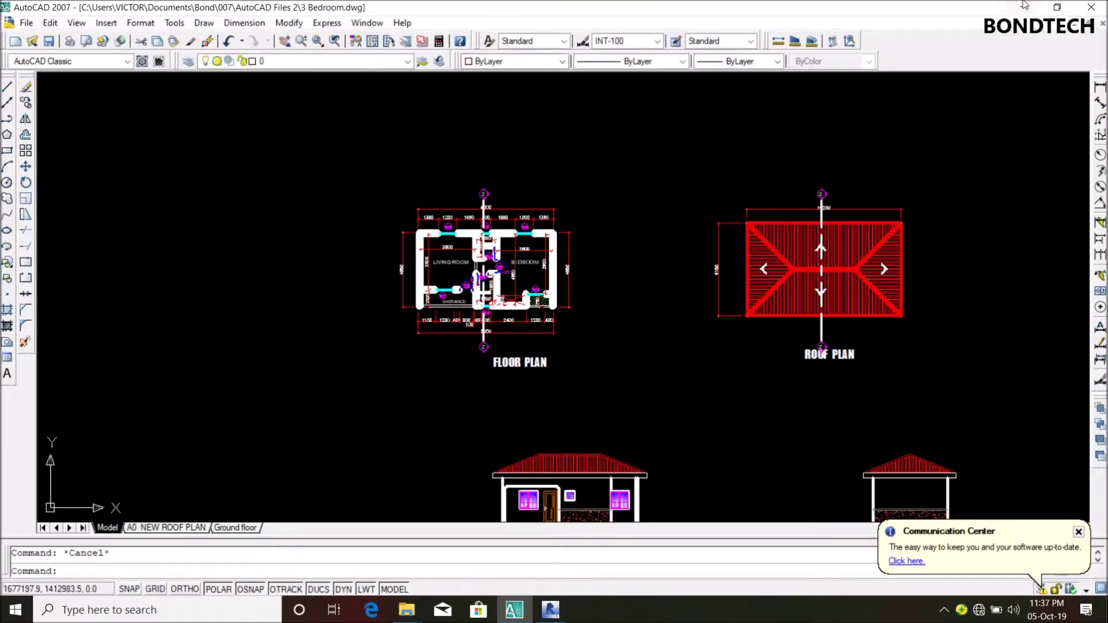
{"action": "left_click", "coordinate": [1025, 6]}
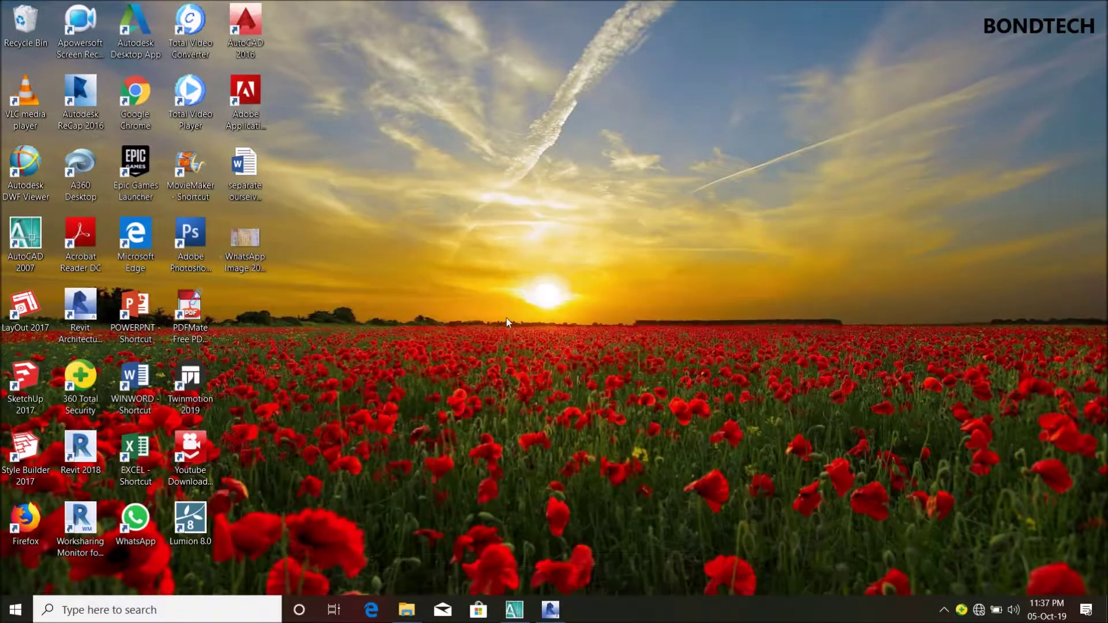
- Restore Revit on floor plan 1. NGL and start Import CAD from Insert
{"action": "left_click", "coordinate": [549, 609]}
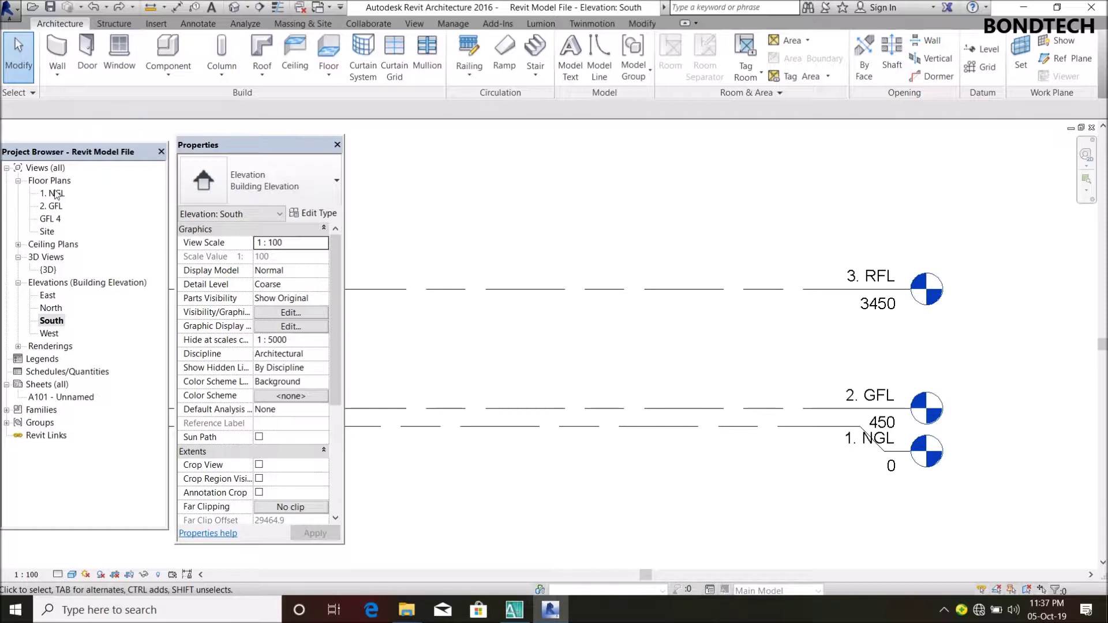
{"action": "double_click", "coordinate": [55, 193]}
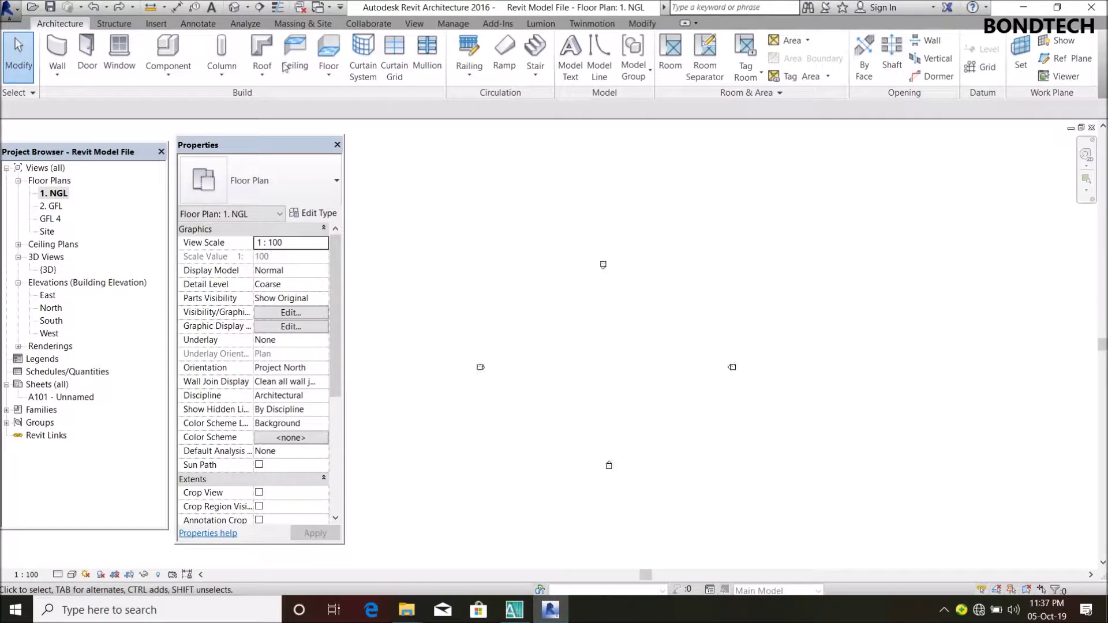
{"action": "left_click", "coordinate": [159, 25]}
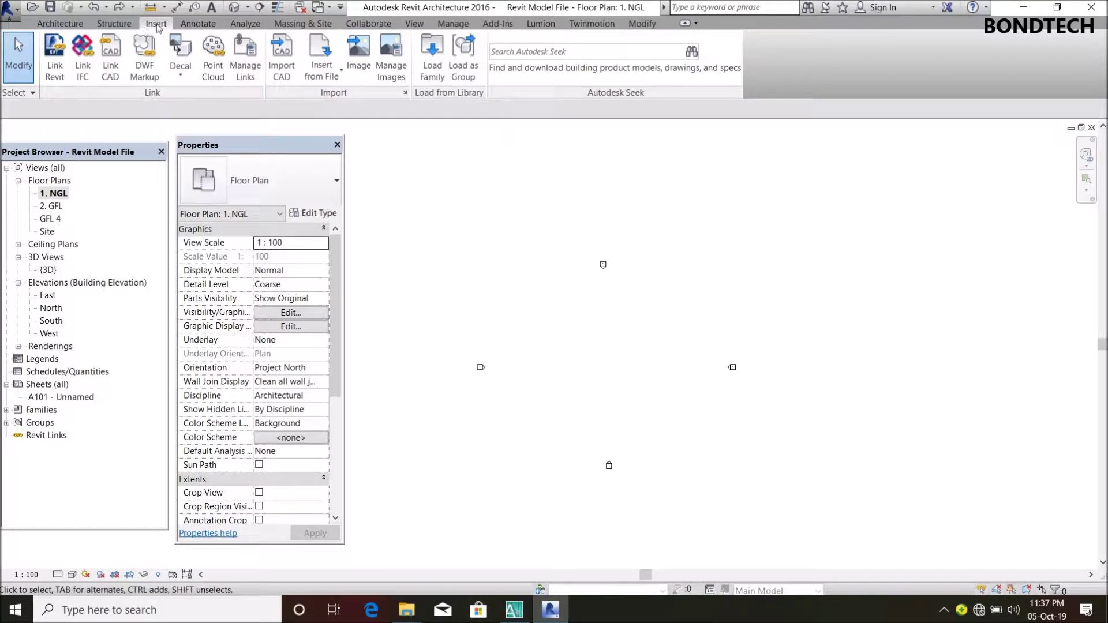
{"action": "left_click", "coordinate": [281, 61]}
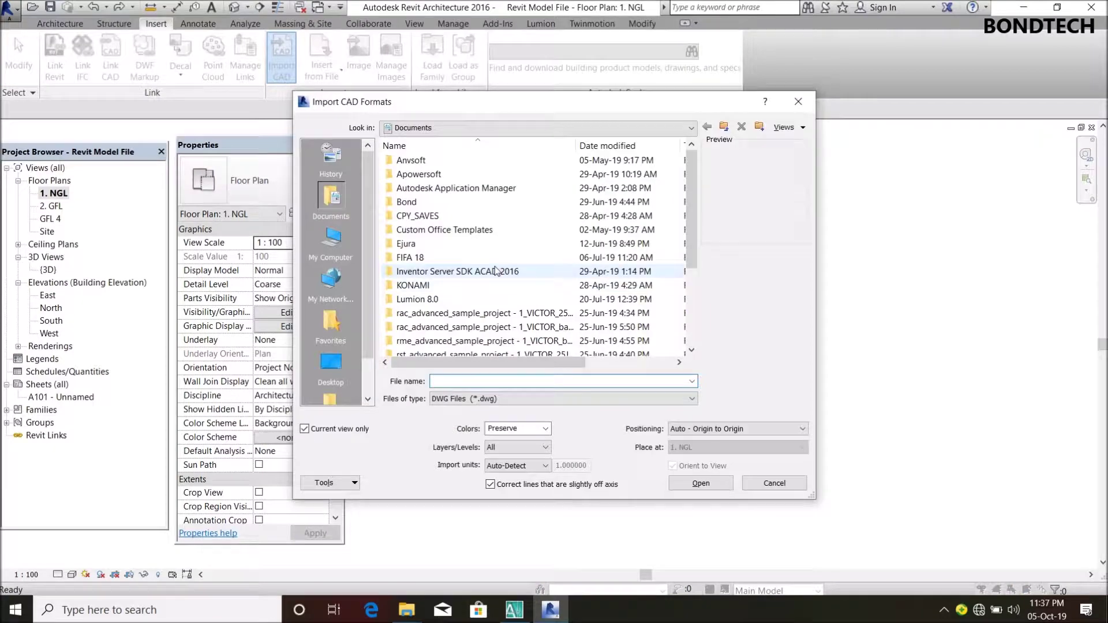
- Import Drawing1.dwg at 1. NGL into all views, with Current view only unchecked
{"action": "scroll", "coordinate": [494, 267], "scroll_direction": "down", "scroll_amount": 3}
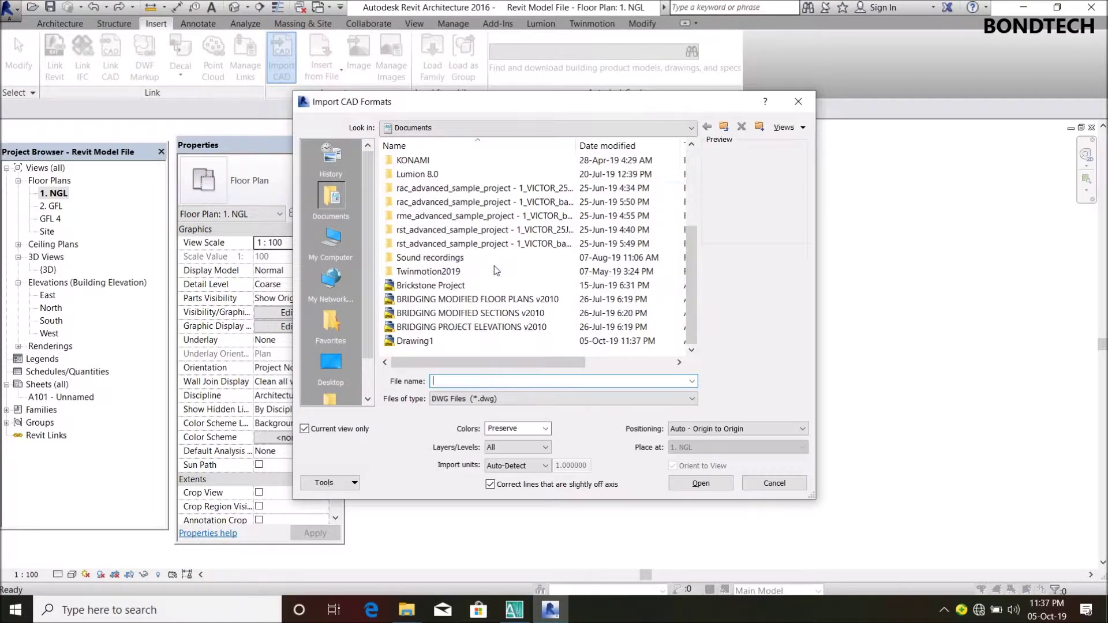
{"action": "left_click", "coordinate": [422, 341]}
{"action": "left_click", "coordinate": [306, 430]}
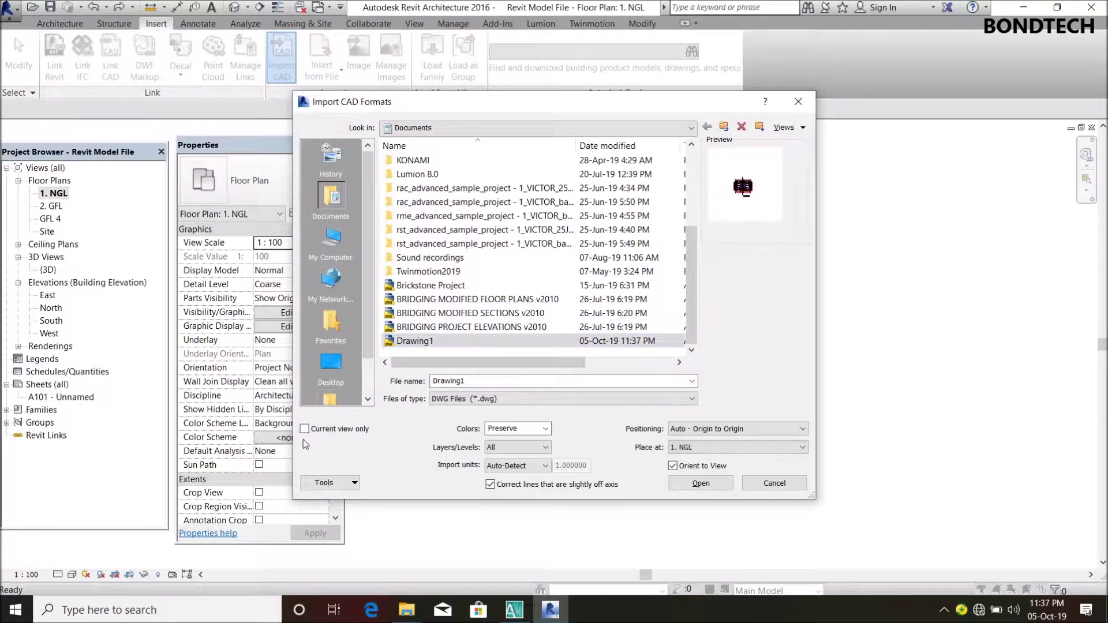
{"action": "left_click", "coordinate": [304, 430]}
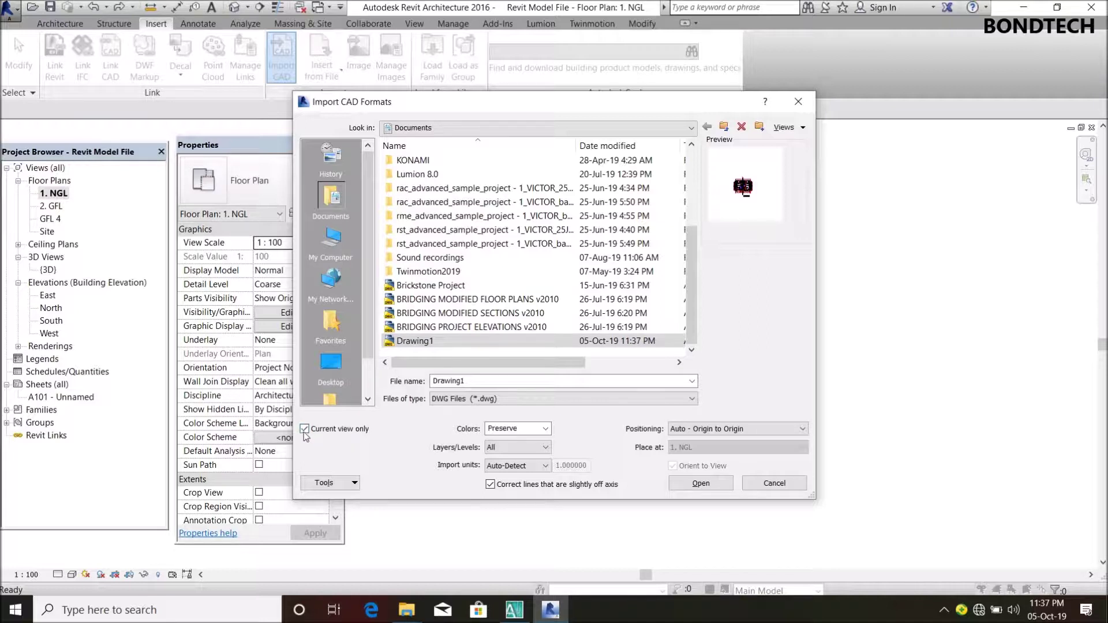
{"action": "left_click", "coordinate": [305, 429]}
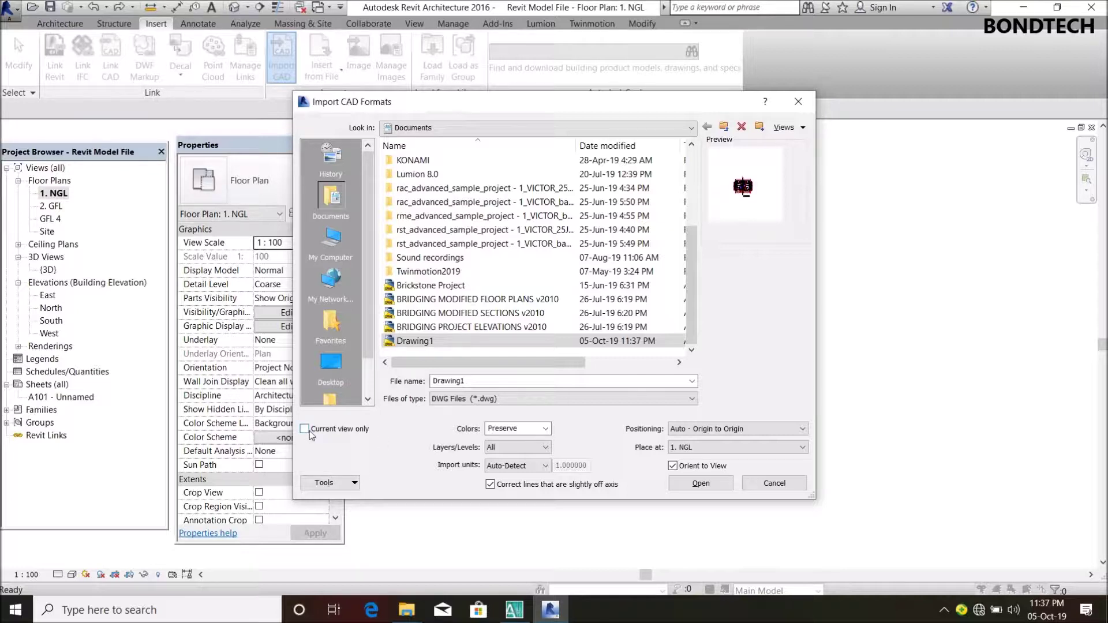
{"action": "left_click", "coordinate": [700, 483]}
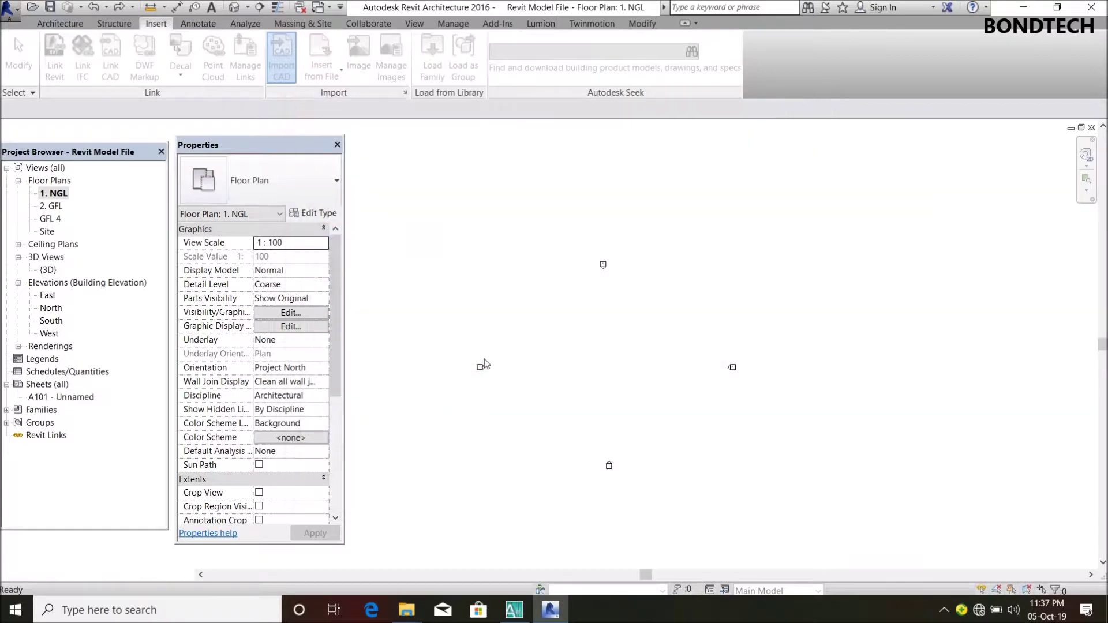
- Unlock the imported Drawing1.dwg and move it between the elevation markers
{"action": "scroll", "coordinate": [503, 459], "scroll_direction": "down", "scroll_amount": 3}
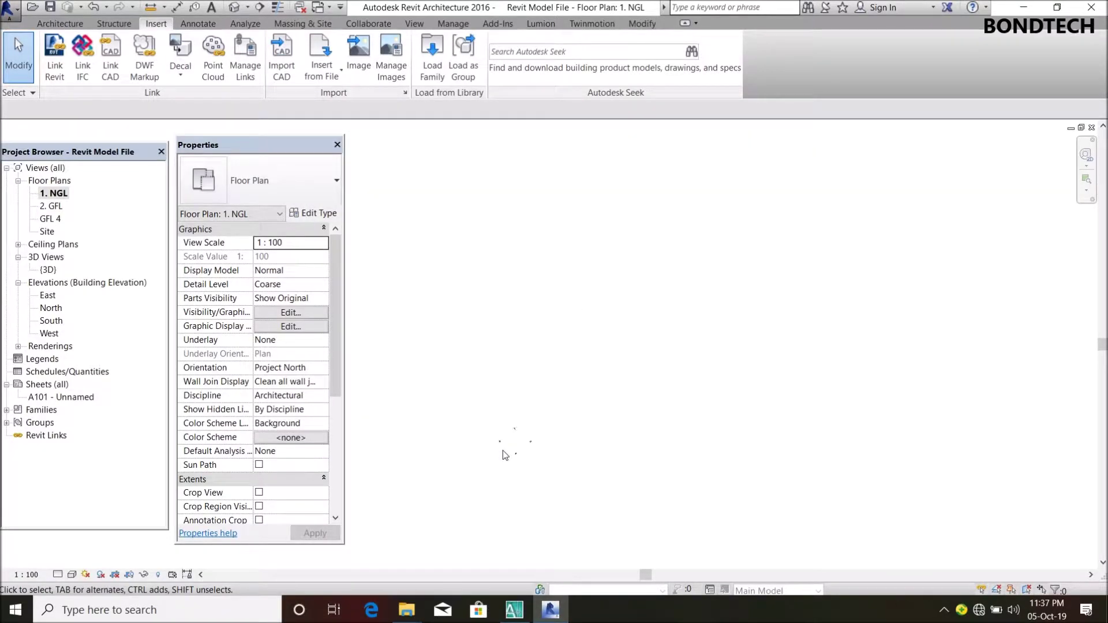
{"action": "scroll", "coordinate": [503, 455], "scroll_direction": "down", "scroll_amount": 2}
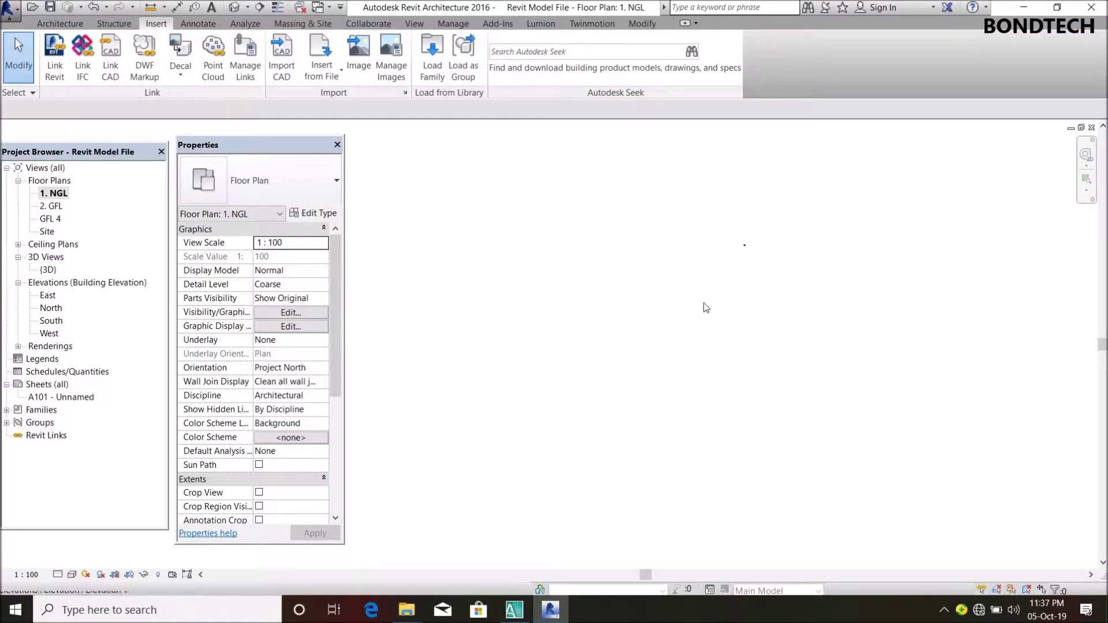
{"action": "left_click", "coordinate": [748, 242]}
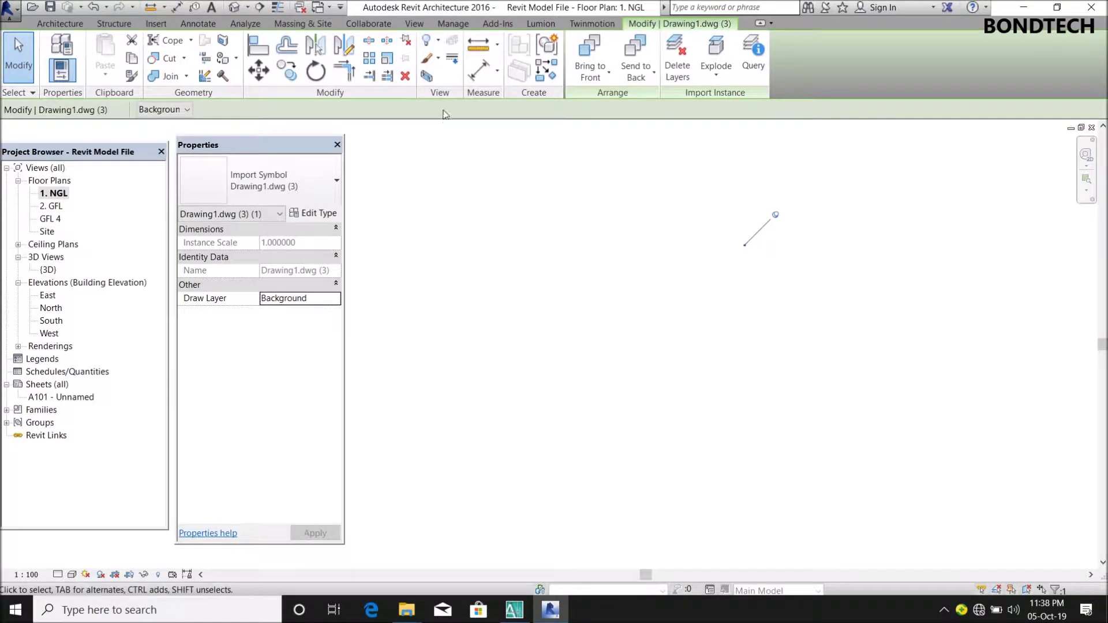
{"action": "left_click", "coordinate": [406, 45]}
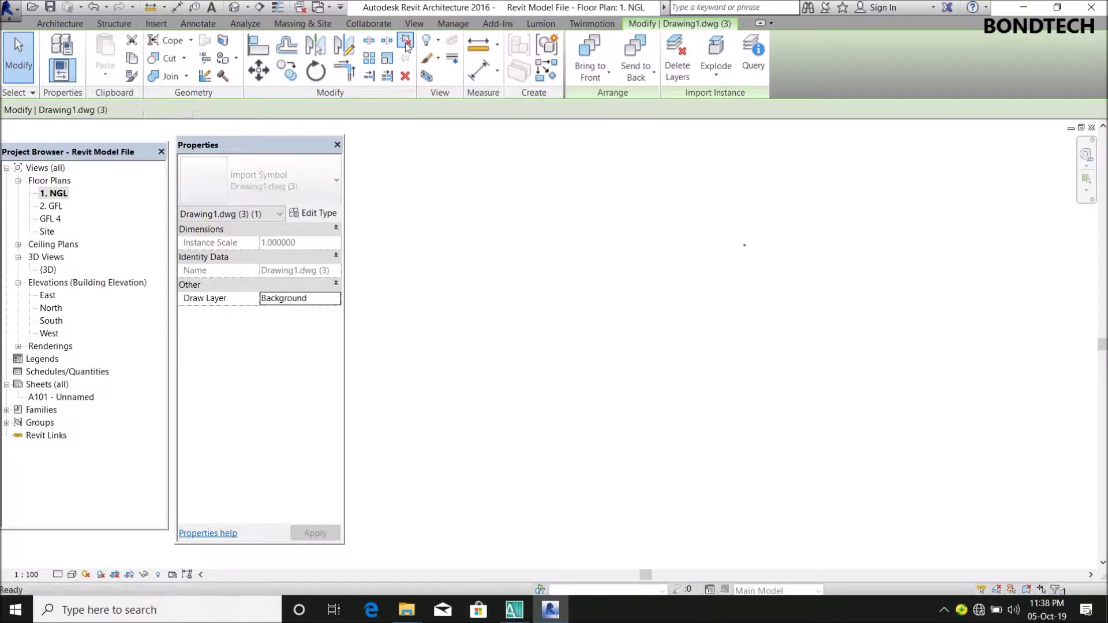
{"action": "left_click", "coordinate": [265, 76]}
{"action": "left_click", "coordinate": [751, 245]}
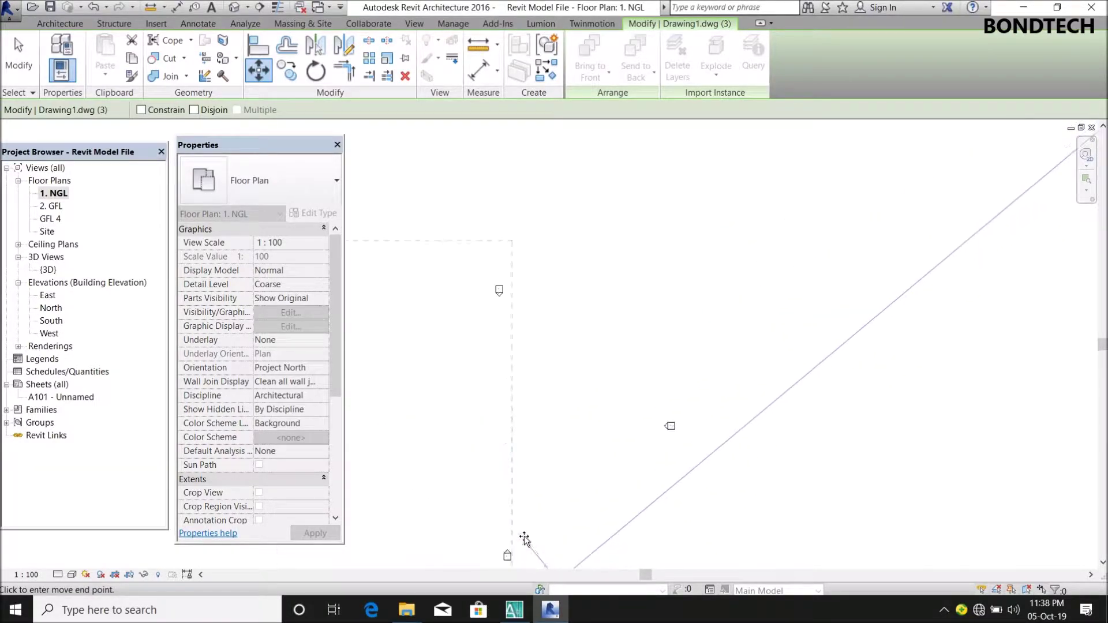
{"action": "left_click", "coordinate": [576, 432]}
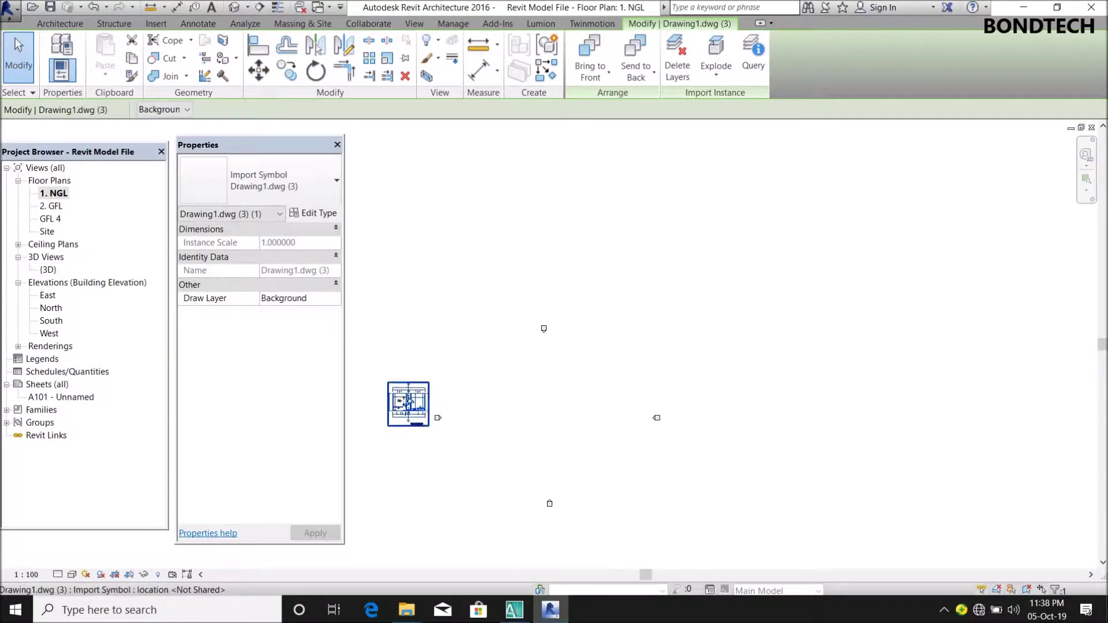
{"action": "mouse_move", "coordinate": [412, 398]}
{"action": "left_mouse_down"}
{"action": "mouse_move", "coordinate": [654, 386]}
{"action": "mouse_move", "coordinate": [622, 404]}
{"action": "left_mouse_up"}
{"action": "scroll", "coordinate": [613, 411], "scroll_direction": "up", "scroll_amount": 1}
{"action": "scroll", "coordinate": [610, 411], "scroll_direction": "up", "scroll_amount": 2}
{"action": "left_click", "coordinate": [694, 449]}
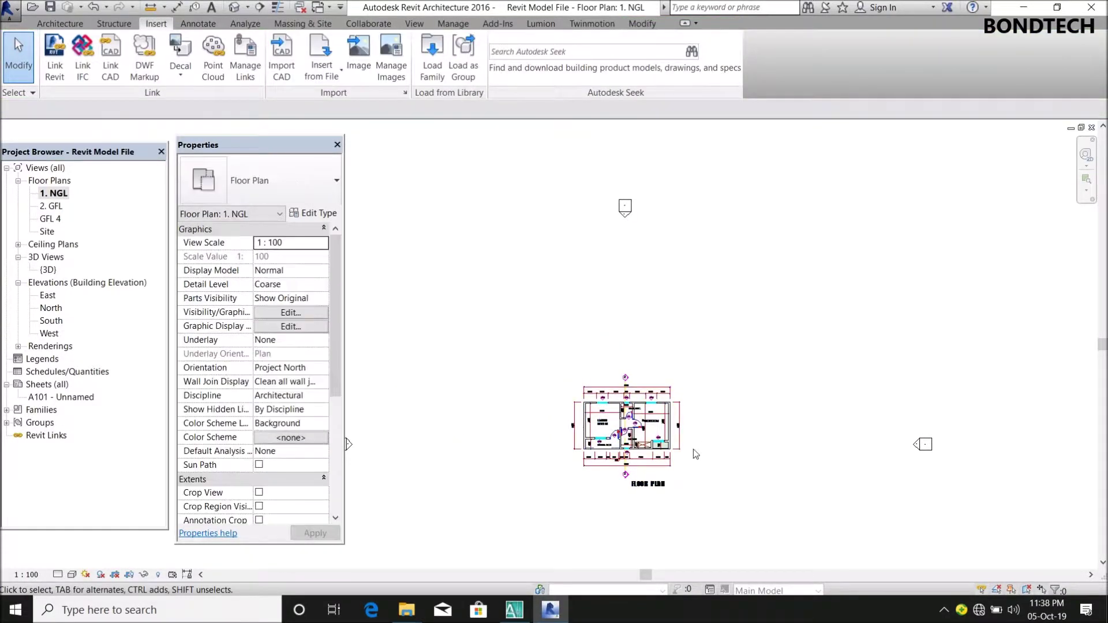
- Bring up the Architecture building tools with the plan in view
{"action": "scroll", "coordinate": [631, 436], "scroll_direction": "up", "scroll_amount": 5}
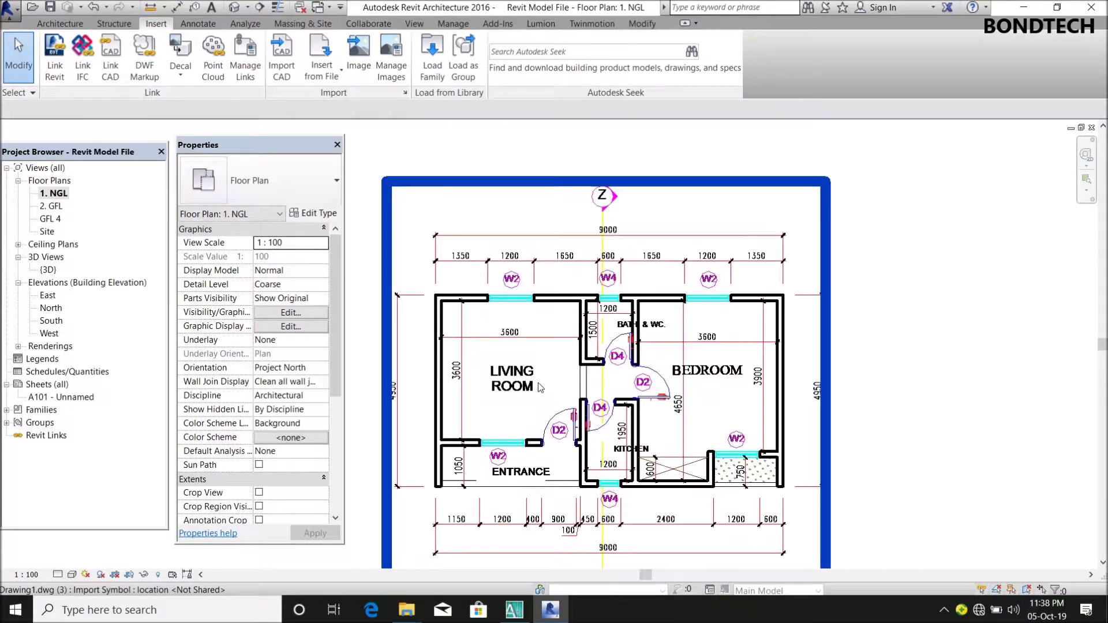
{"action": "scroll", "coordinate": [627, 317], "scroll_direction": "down", "scroll_amount": 3}
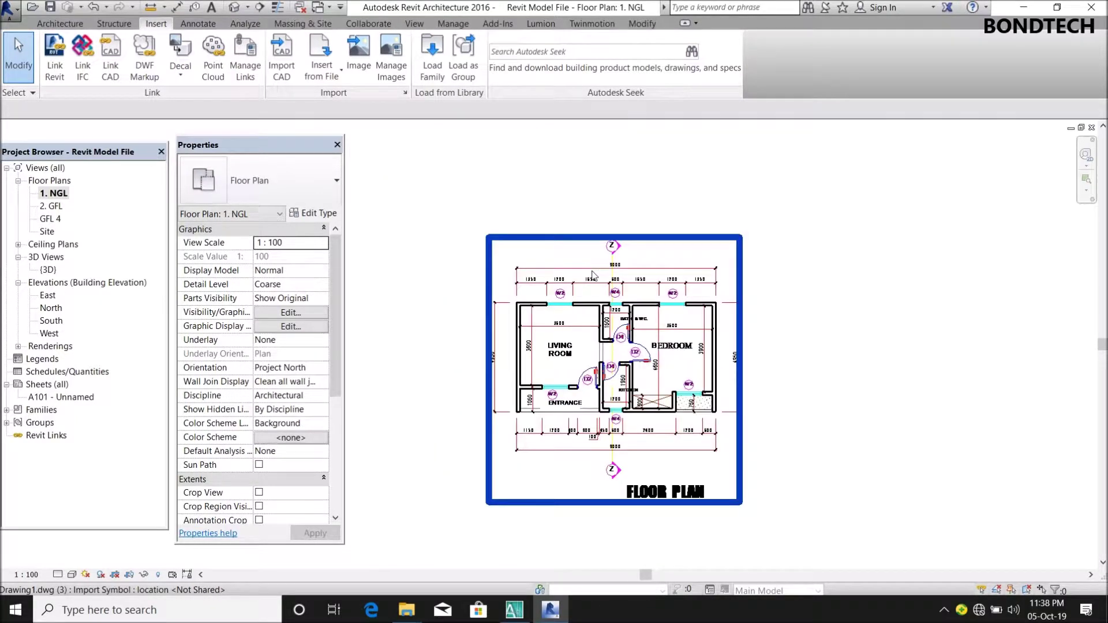
{"action": "left_click", "coordinate": [60, 23]}
{"action": "scroll", "coordinate": [604, 378], "scroll_direction": "up", "scroll_amount": 2}
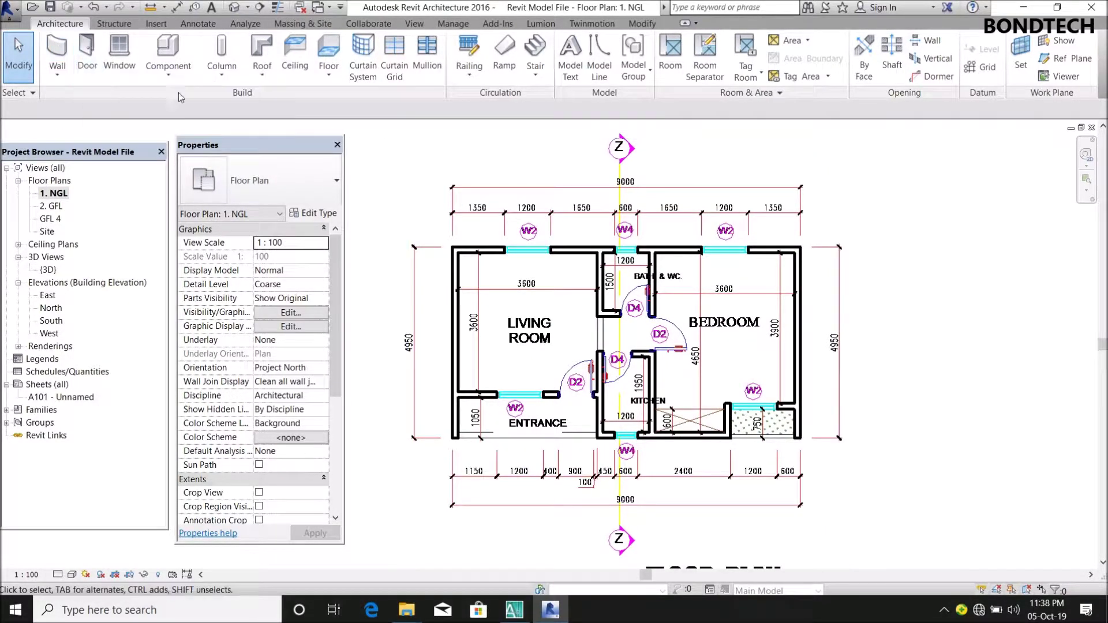
- Start the Wall tool with the Generic - 6 inches wall type
{"action": "left_click", "coordinate": [63, 51]}
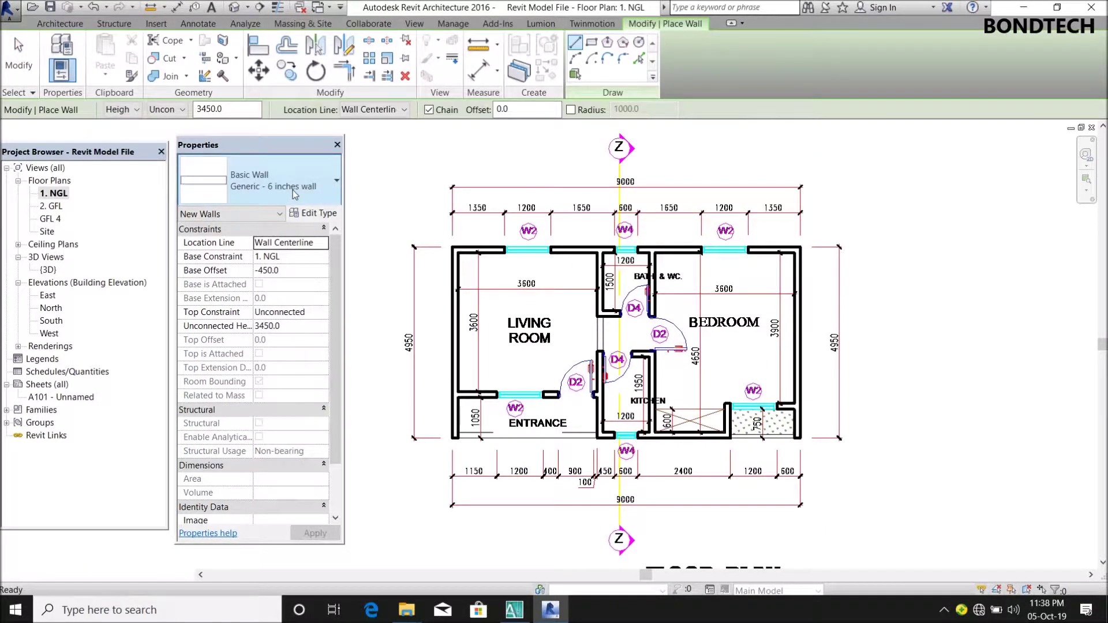
{"action": "left_click", "coordinate": [293, 192]}
{"action": "left_click", "coordinate": [277, 239]}
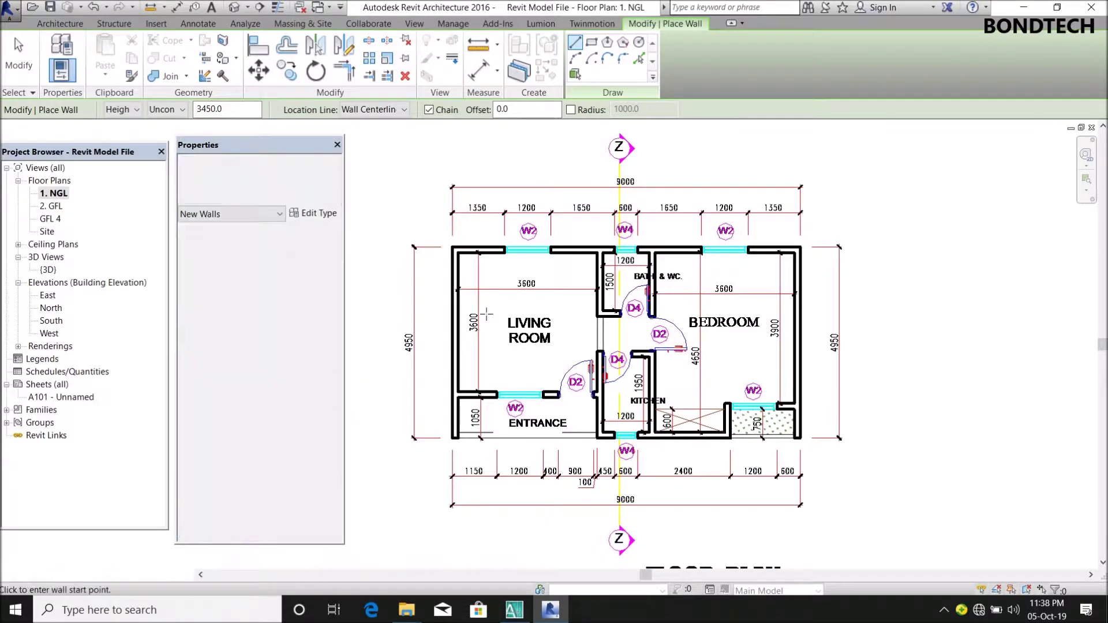
{"action": "scroll", "coordinate": [427, 344], "scroll_direction": "up", "scroll_amount": 4}
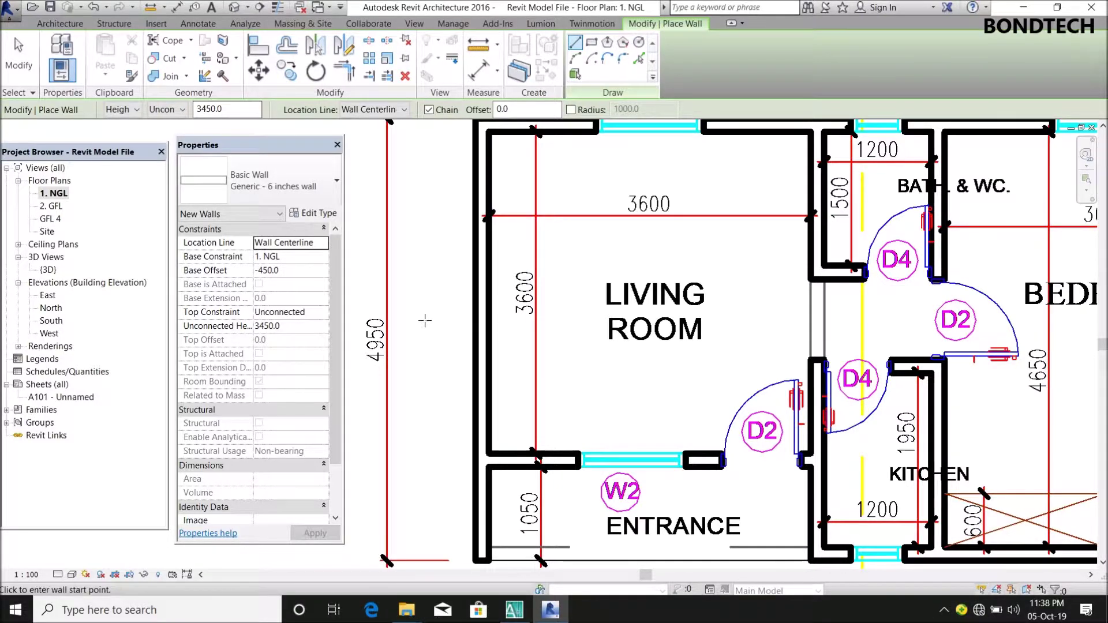
{"action": "scroll", "coordinate": [457, 372], "scroll_direction": "down", "scroll_amount": 2}
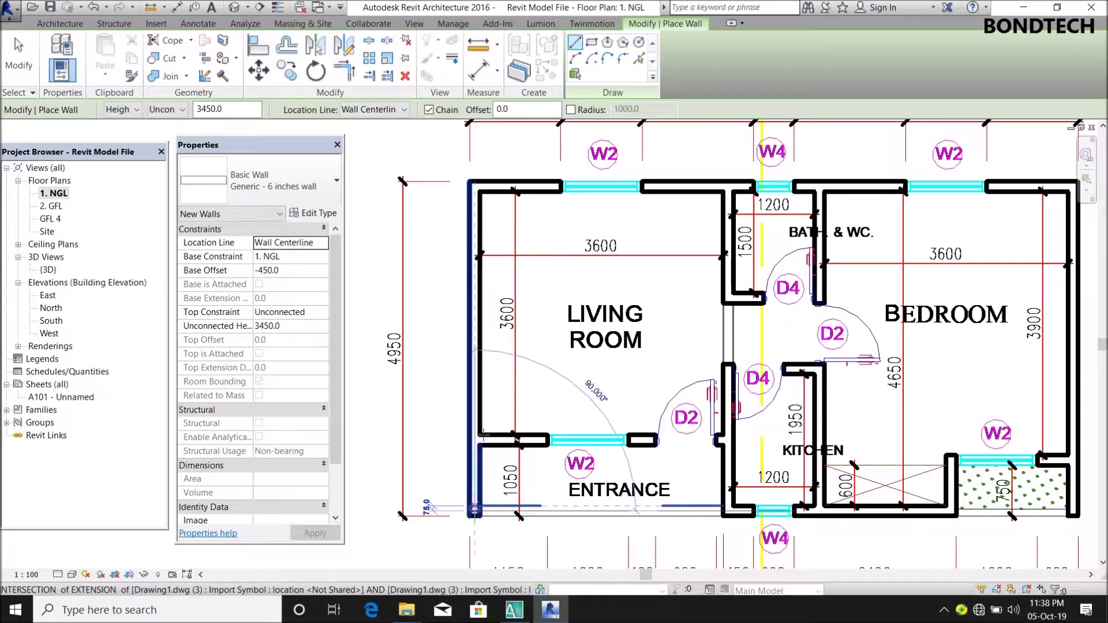
- Trace the outer walls from the bottom-left corner around to the bottom-right corner
{"action": "left_click", "coordinate": [475, 514]}
{"action": "scroll", "coordinate": [490, 532], "scroll_direction": "up", "scroll_amount": 2}
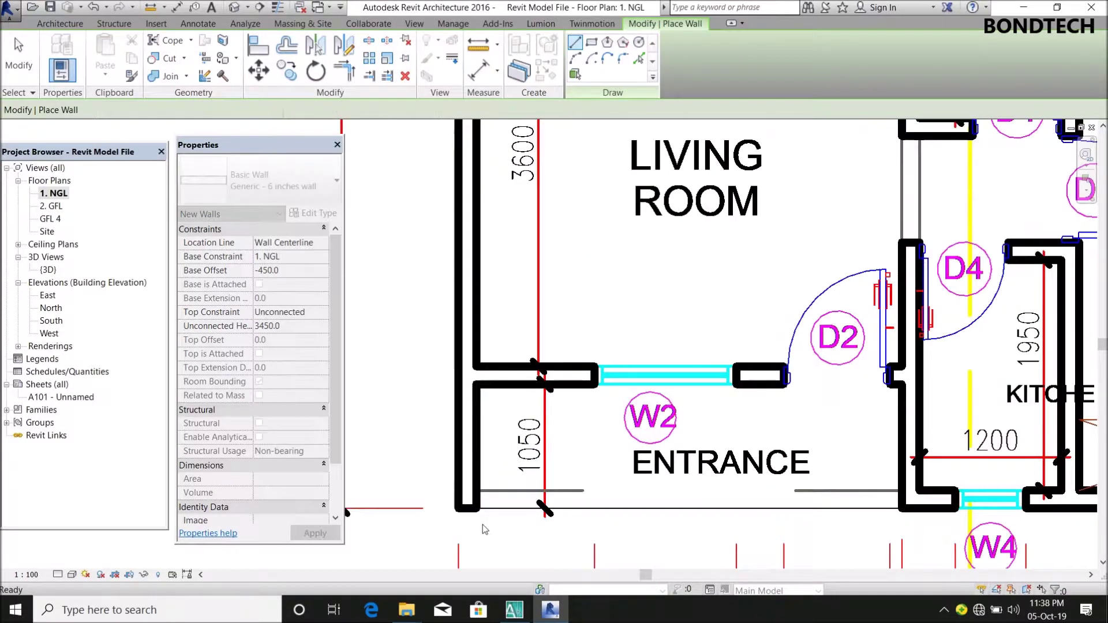
{"action": "scroll", "coordinate": [468, 499], "scroll_direction": "down", "scroll_amount": 2}
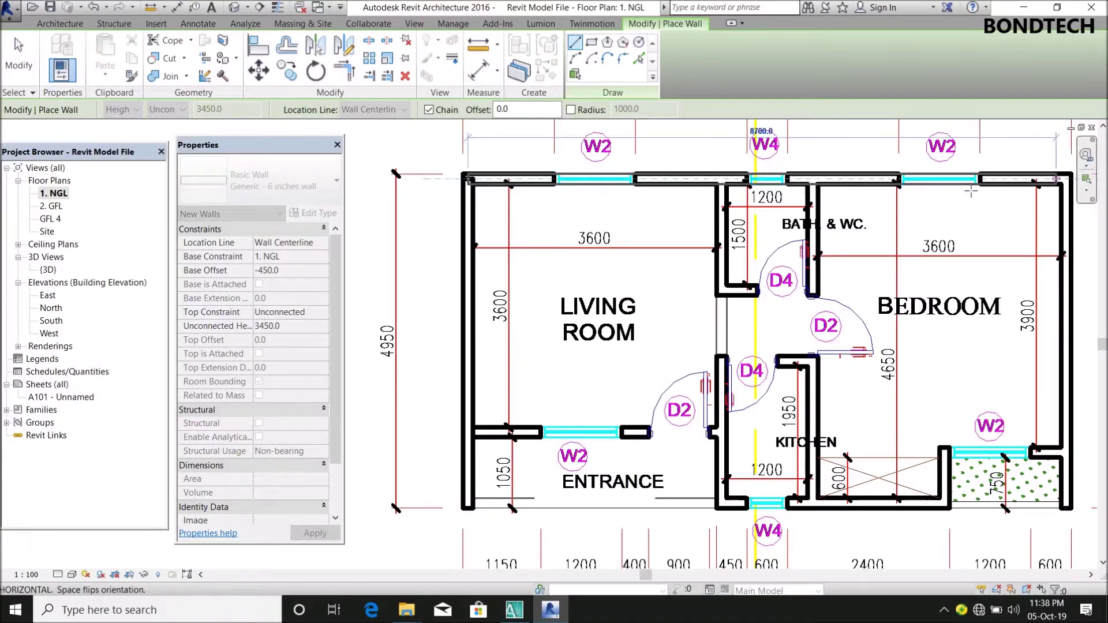
{"action": "scroll", "coordinate": [974, 170], "scroll_direction": "down", "scroll_amount": 2}
{"action": "scroll", "coordinate": [979, 181], "scroll_direction": "up", "scroll_amount": 2}
{"action": "left_click", "coordinate": [972, 172]}
{"action": "left_click", "coordinate": [970, 504]}
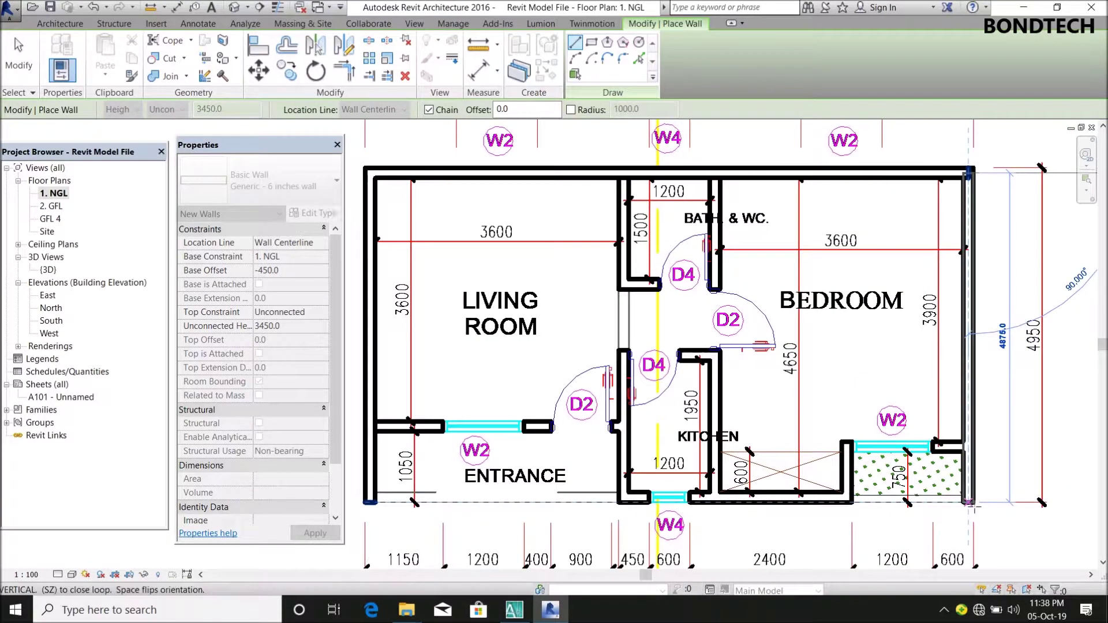
{"action": "key", "text": "Escape"}
- Draw the living room's bottom wall and the central wall up to the top wall
{"action": "left_click", "coordinate": [377, 427]}
{"action": "left_click", "coordinate": [624, 427]}
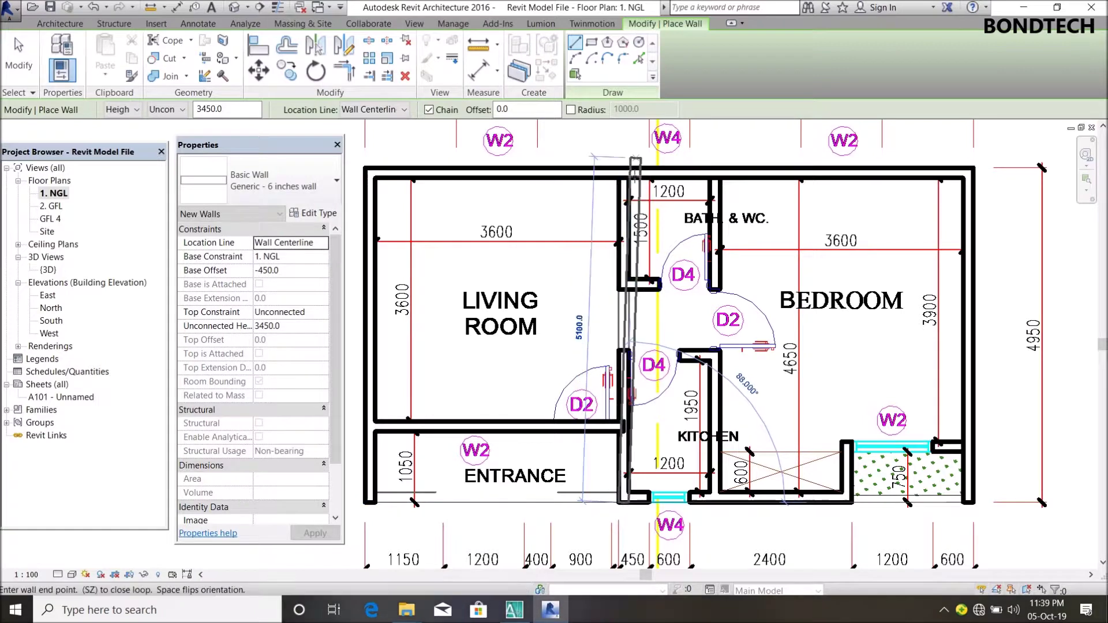
{"action": "left_click", "coordinate": [623, 170]}
{"action": "key", "text": "Escape"}
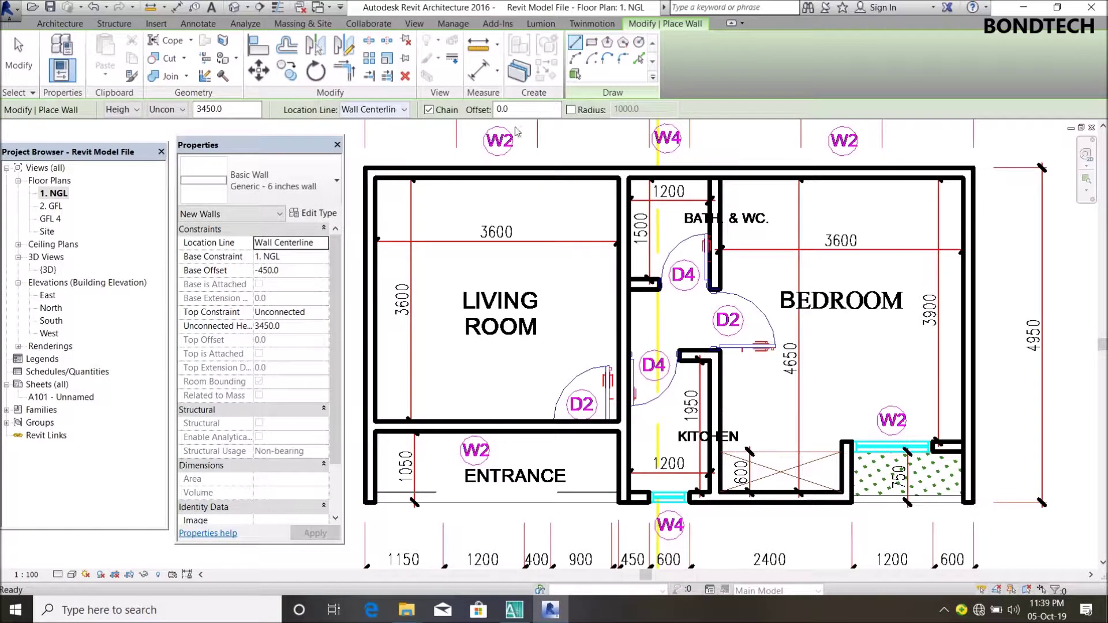
- Keep the wall location line at Wall Centerline
{"action": "left_click", "coordinate": [374, 109]}
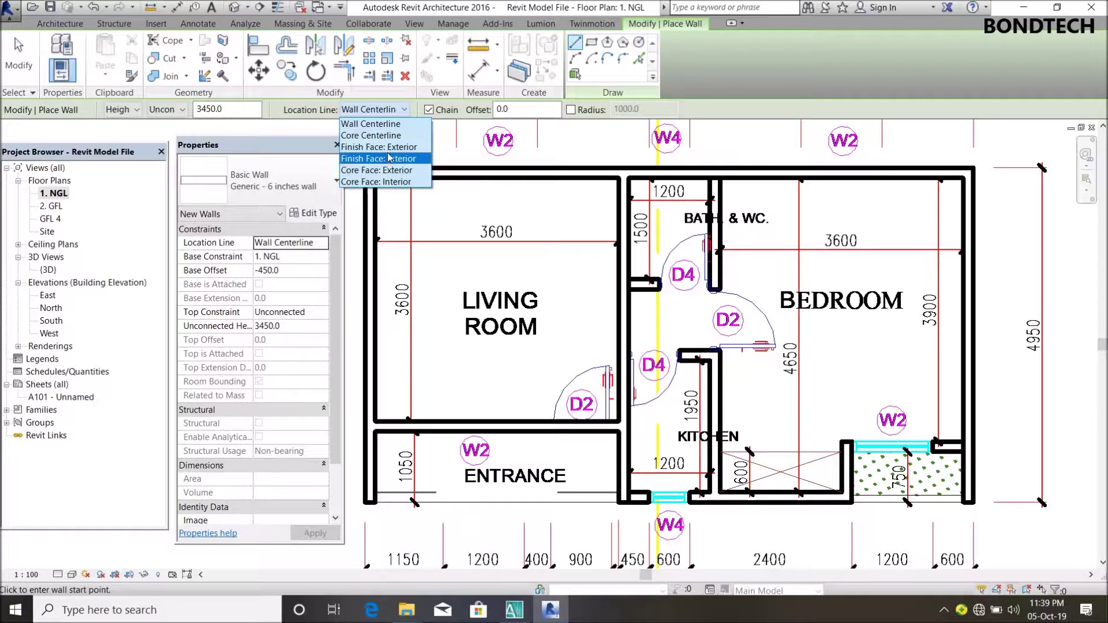
{"action": "left_click", "coordinate": [388, 112]}
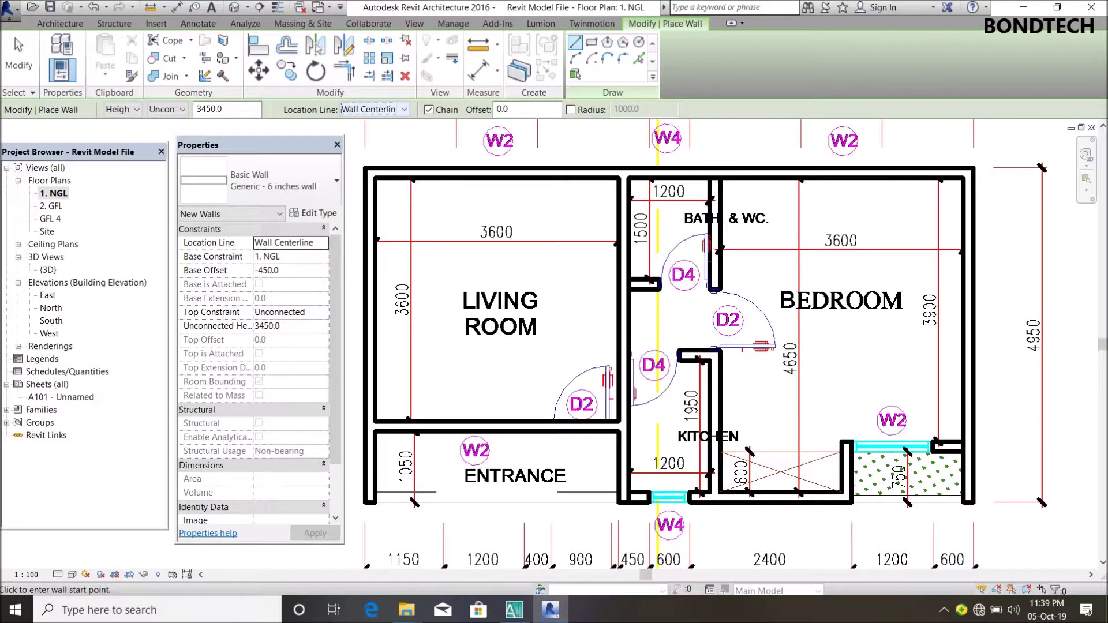
{"action": "left_click", "coordinate": [382, 110]}
{"action": "left_click", "coordinate": [372, 128]}
{"action": "scroll", "coordinate": [695, 180], "scroll_direction": "up", "scroll_amount": 4}
- Draw the bottom wall and a short 750 wall closing the shower area
{"action": "left_click", "coordinate": [698, 180]}
{"action": "scroll", "coordinate": [696, 180], "scroll_direction": "down", "scroll_amount": 4}
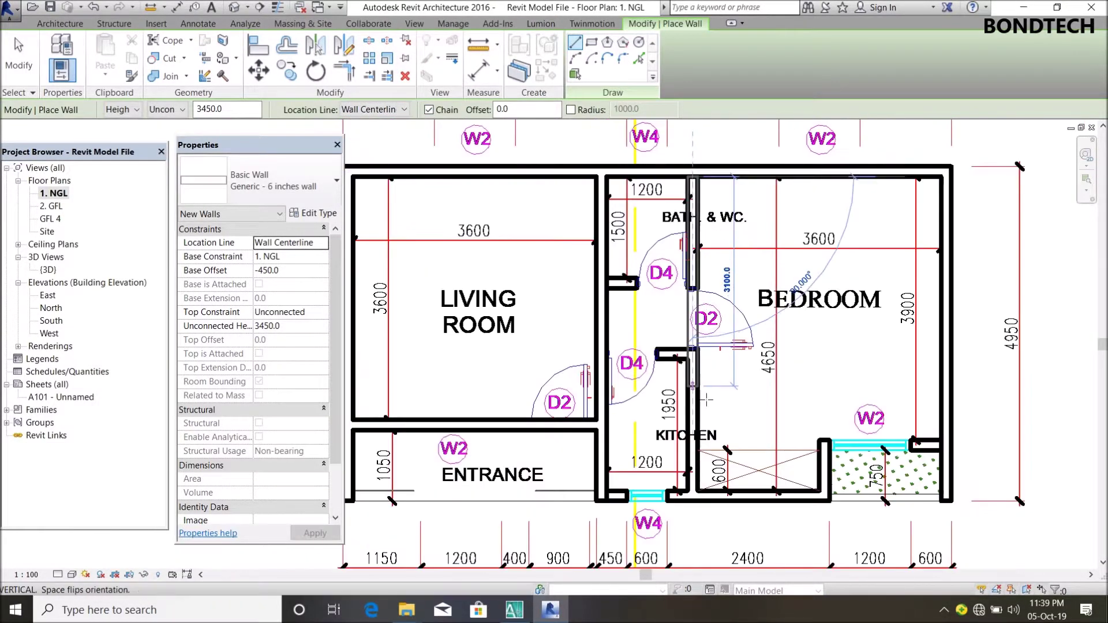
{"action": "left_click", "coordinate": [680, 508]}
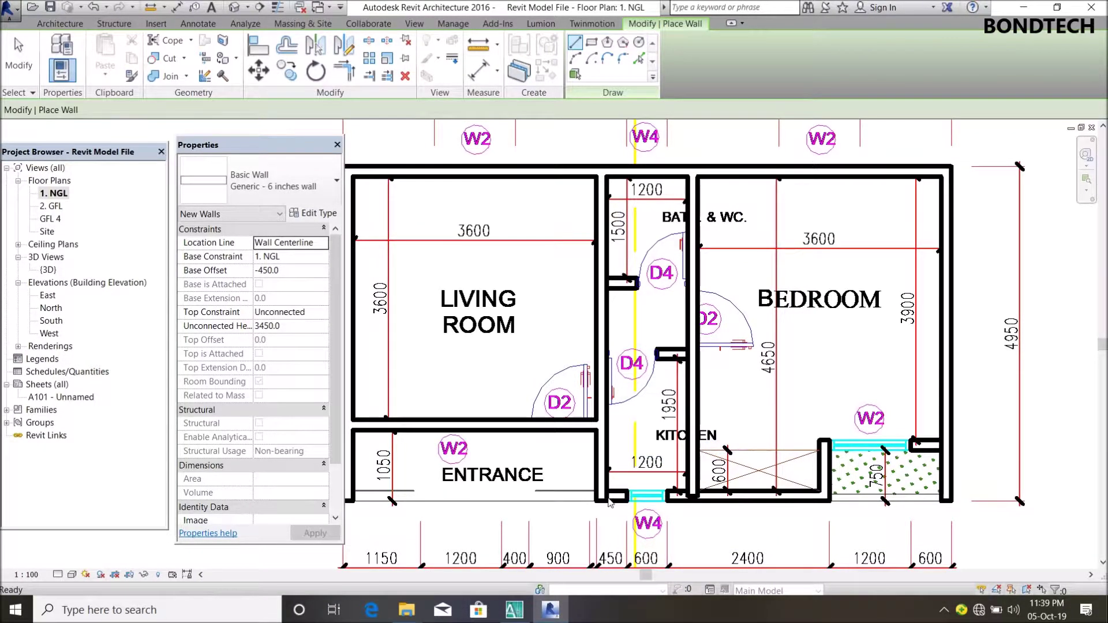
{"action": "scroll", "coordinate": [663, 506], "scroll_direction": "up", "scroll_amount": 2}
{"action": "left_click", "coordinate": [582, 492]}
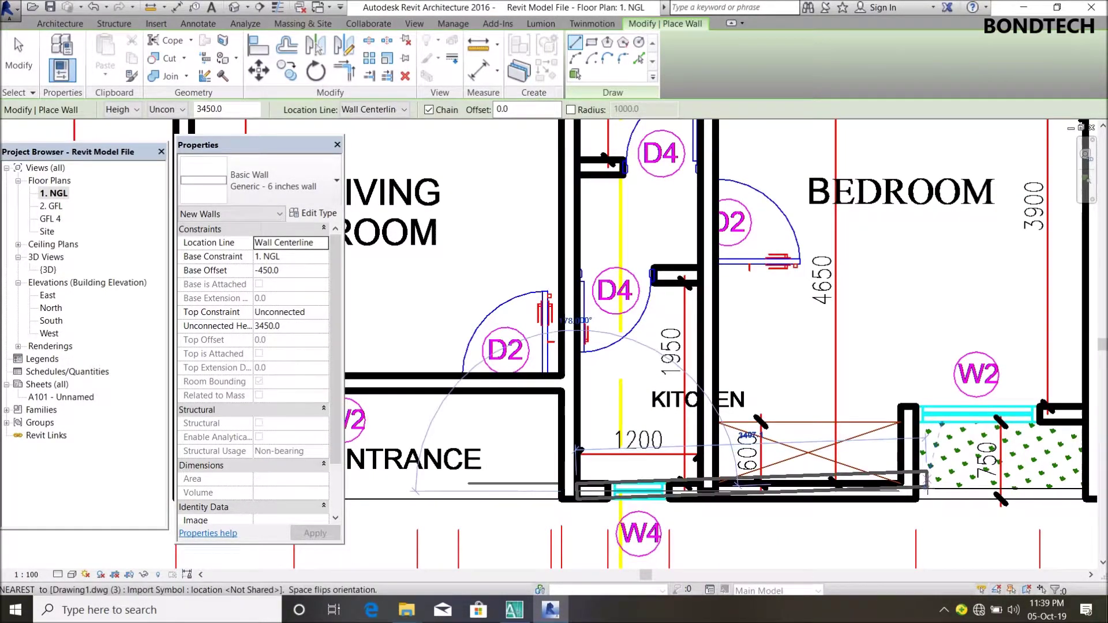
{"action": "left_click", "coordinate": [908, 490]}
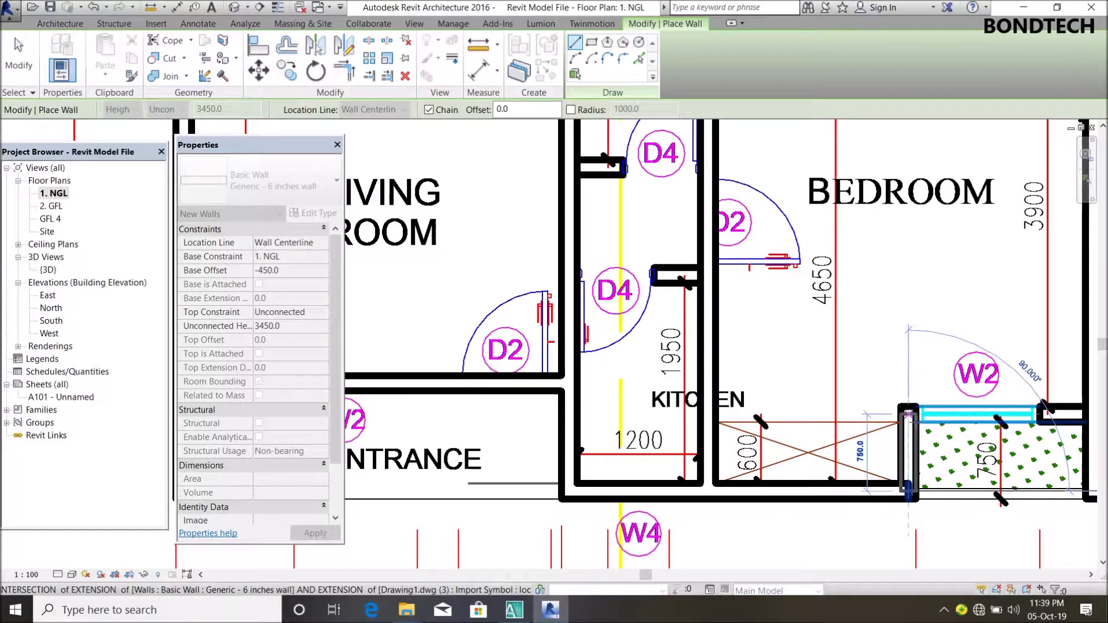
{"action": "scroll", "coordinate": [908, 413], "scroll_direction": "down", "scroll_amount": 2}
{"action": "left_click", "coordinate": [901, 408]}
{"action": "left_click", "coordinate": [1043, 409]}
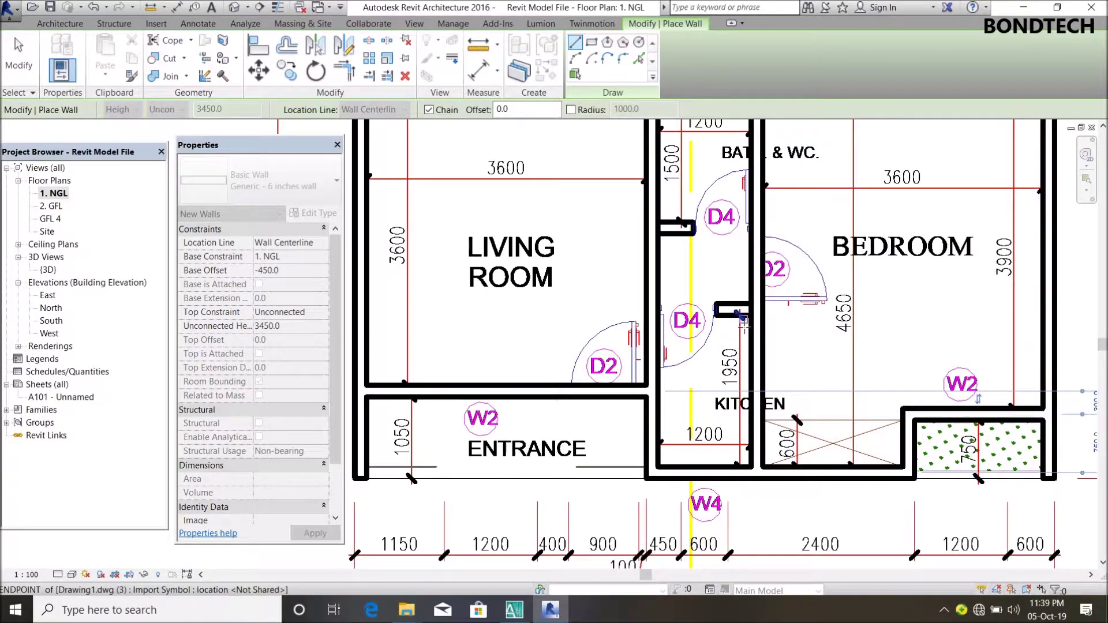
{"action": "scroll", "coordinate": [745, 330], "scroll_direction": "up", "scroll_amount": 3}
{"action": "key", "text": "Escape"}
- Add the kitchen wall to the corridor and a wall across from the bath
{"action": "left_click", "coordinate": [764, 324]}
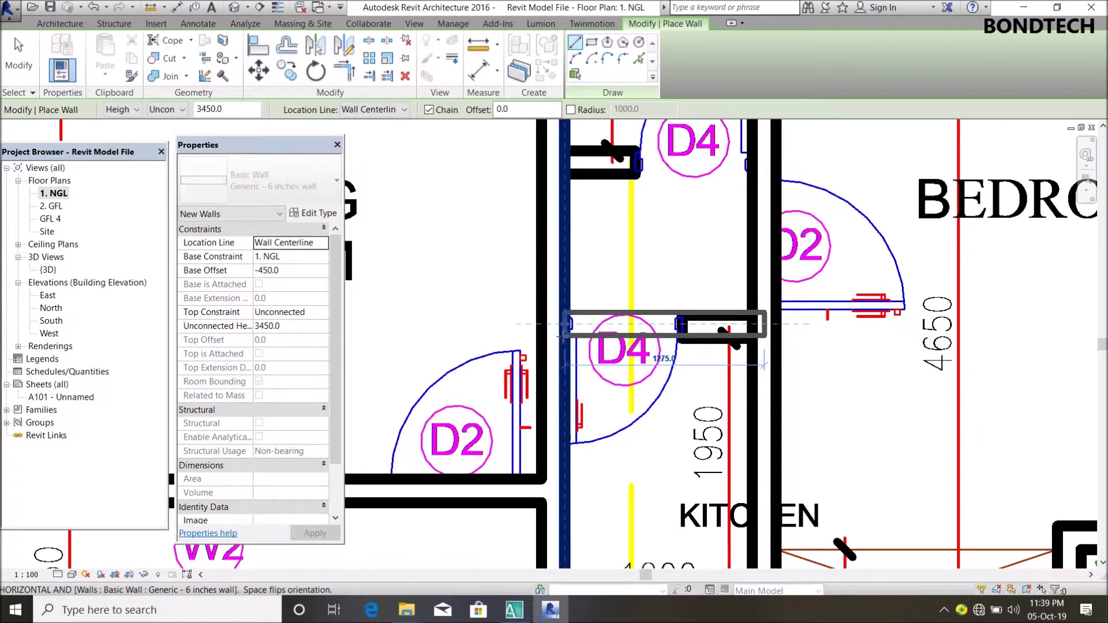
{"action": "left_click", "coordinate": [564, 323]}
{"action": "scroll", "coordinate": [565, 323], "scroll_direction": "down", "scroll_amount": 2}
{"action": "scroll", "coordinate": [597, 280], "scroll_direction": "up", "scroll_amount": 3}
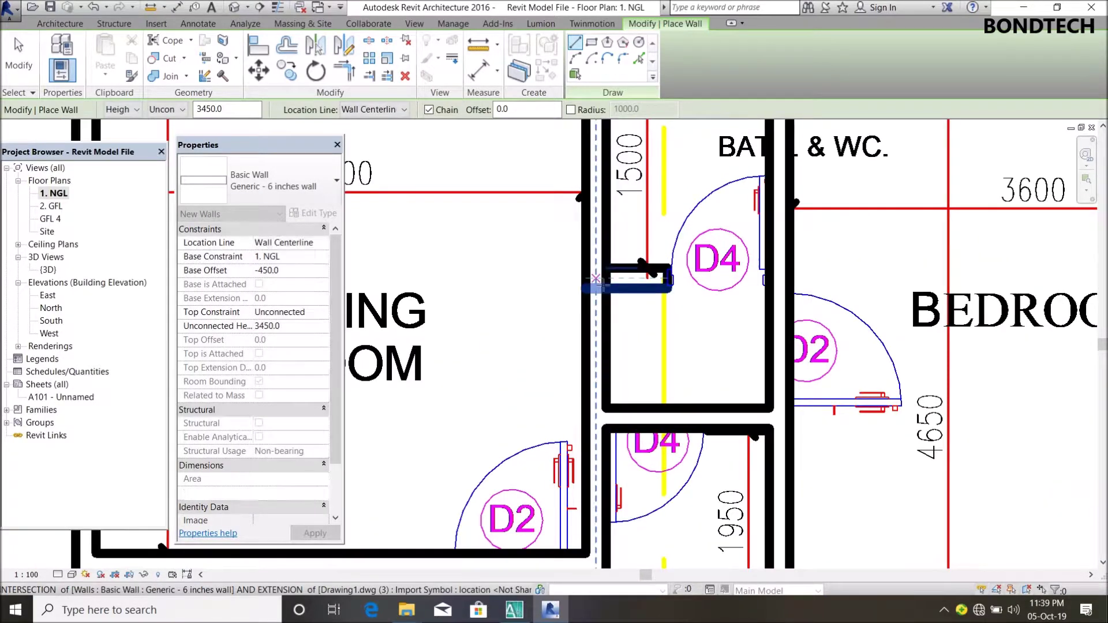
{"action": "left_click", "coordinate": [597, 280]}
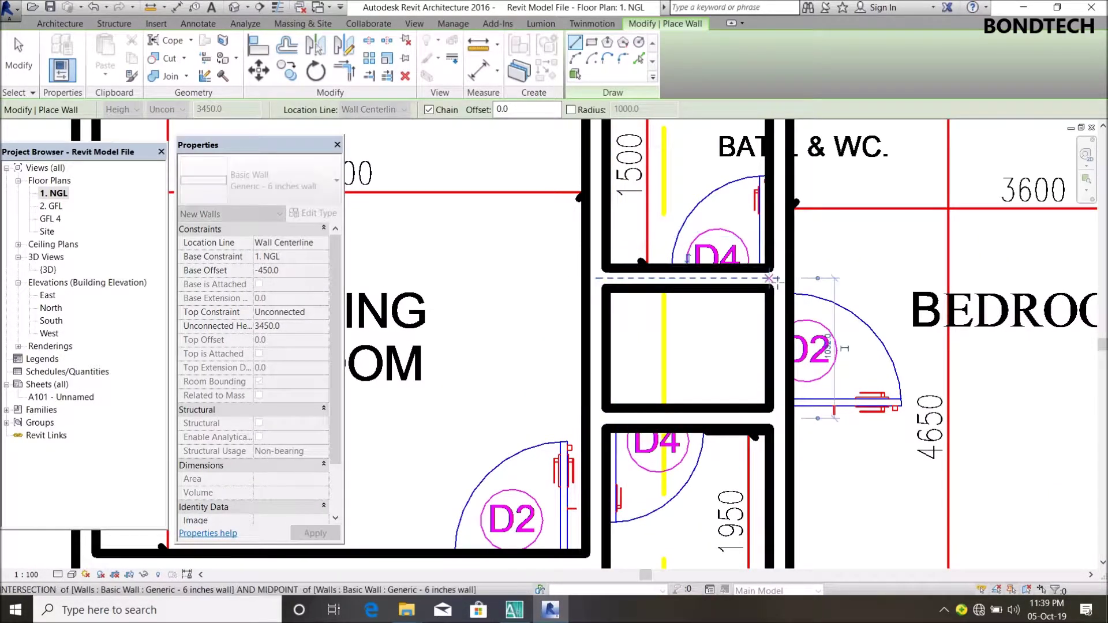
{"action": "left_click", "coordinate": [772, 279]}
{"action": "key", "text": "Escape"}
- Draw the entrance's bottom wall and finish wall drawing
{"action": "scroll", "coordinate": [772, 279], "scroll_direction": "down", "scroll_amount": 4}
{"action": "scroll", "coordinate": [576, 427], "scroll_direction": "up", "scroll_amount": 3}
{"action": "left_click", "coordinate": [394, 449]}
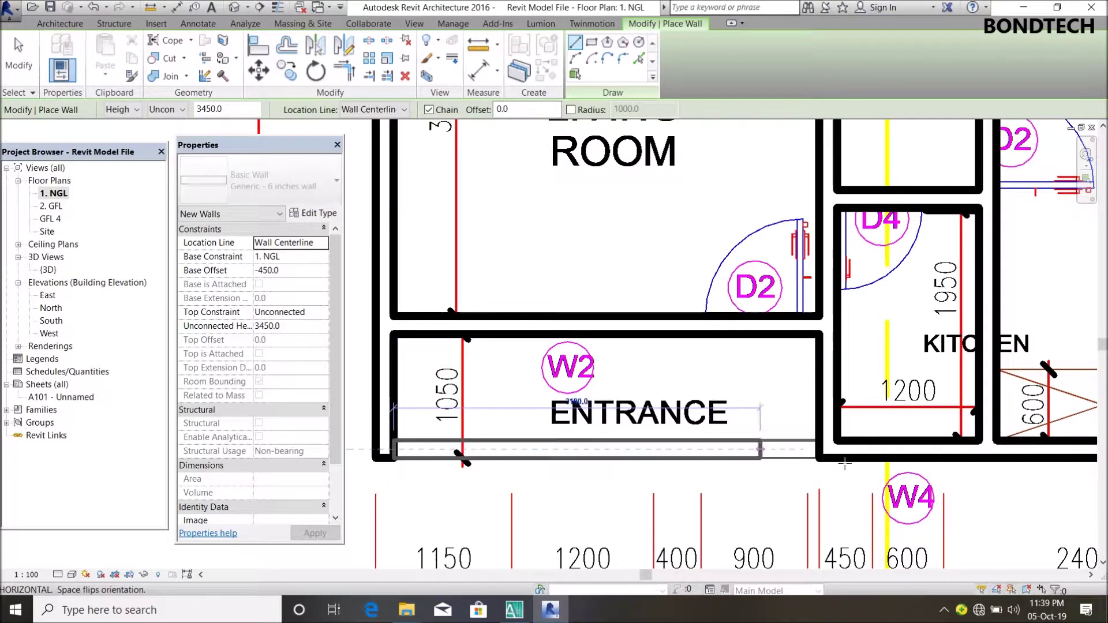
{"action": "left_click", "coordinate": [810, 462]}
{"action": "scroll", "coordinate": [607, 411], "scroll_direction": "down", "scroll_amount": 3}
{"action": "key", "text": "Escape"}
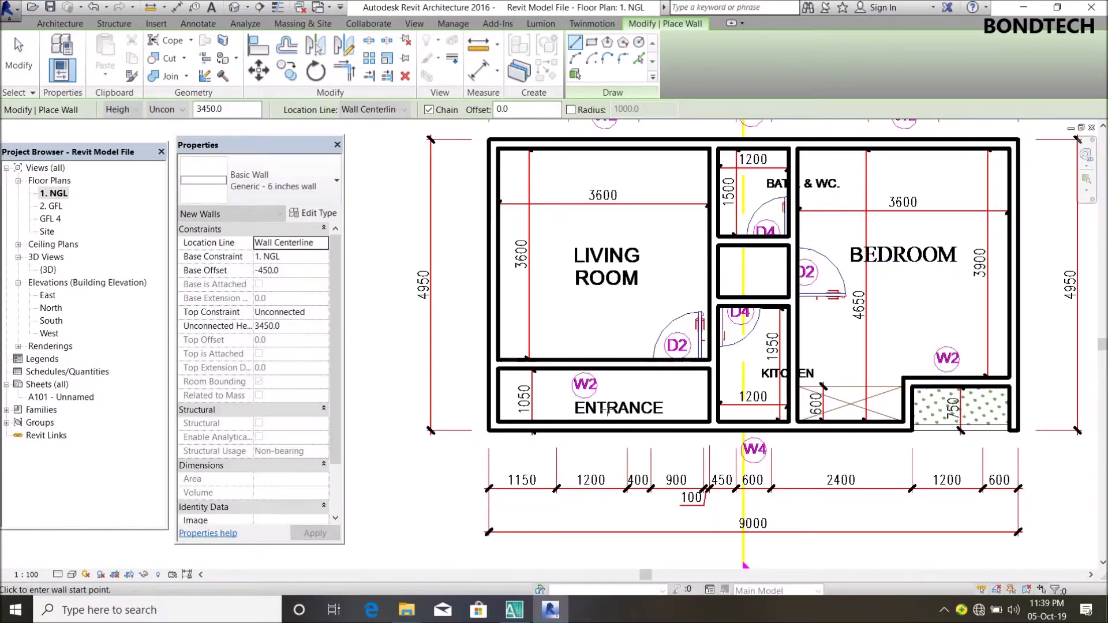
{"action": "scroll", "coordinate": [607, 411], "scroll_direction": "down", "scroll_amount": 2}
{"action": "key", "text": "Escape"}
{"action": "scroll", "coordinate": [648, 299], "scroll_direction": "up", "scroll_amount": 2}
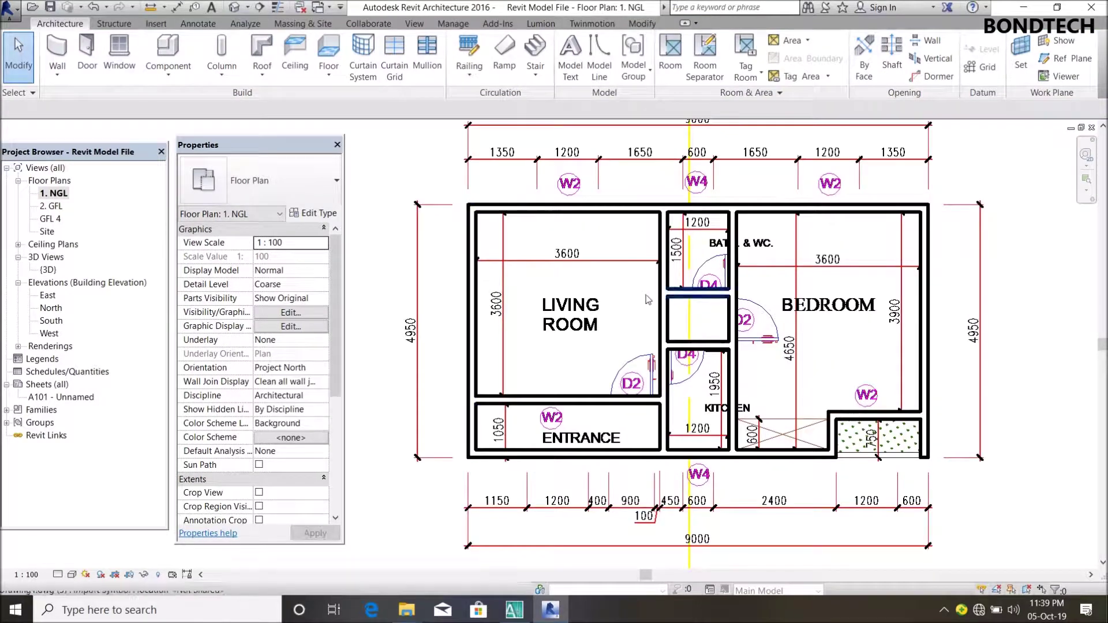
- Zoom to fit with ZF and open the 2. GFL floor plan
{"action": "key", "text": "z"}
{"action": "key", "text": "f"}
{"action": "scroll", "coordinate": [639, 192], "scroll_direction": "up", "scroll_amount": 2}
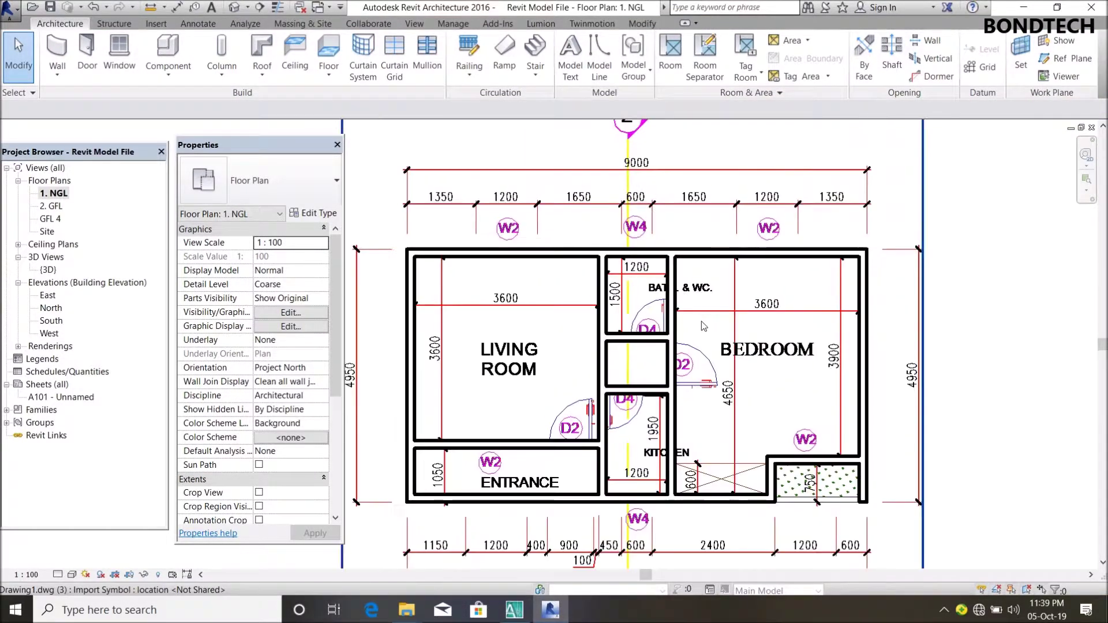
{"action": "double_click", "coordinate": [52, 208]}
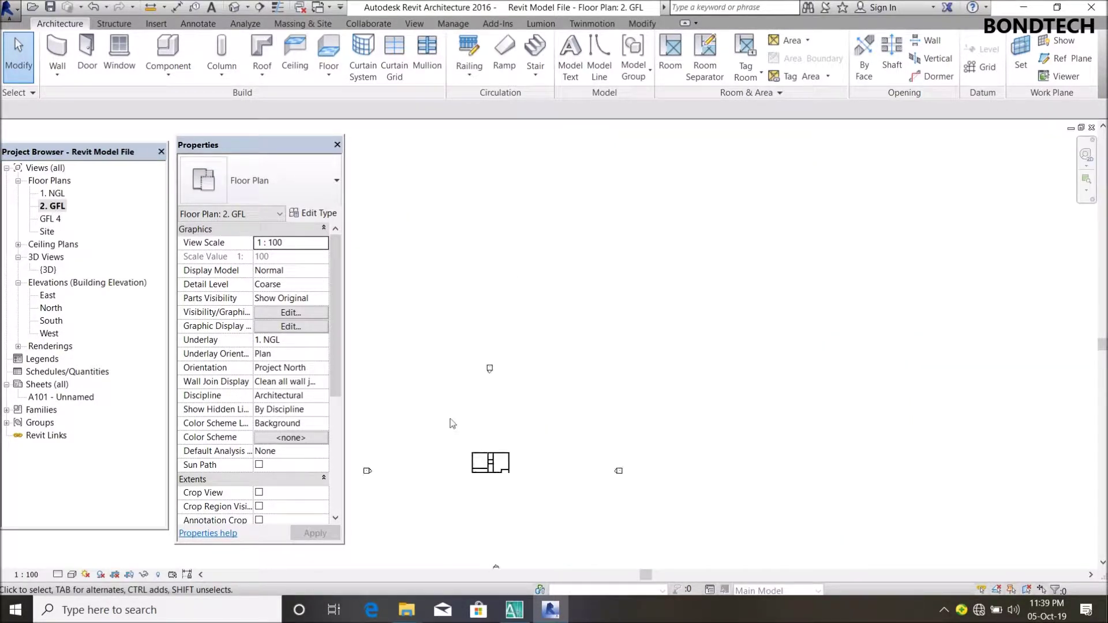
{"action": "scroll", "coordinate": [477, 484], "scroll_direction": "up", "scroll_amount": 3}
{"action": "scroll", "coordinate": [507, 447], "scroll_direction": "down", "scroll_amount": 5}
- Import Drawing1 into the 2. GFL floor plan
{"action": "left_click", "coordinate": [156, 24]}
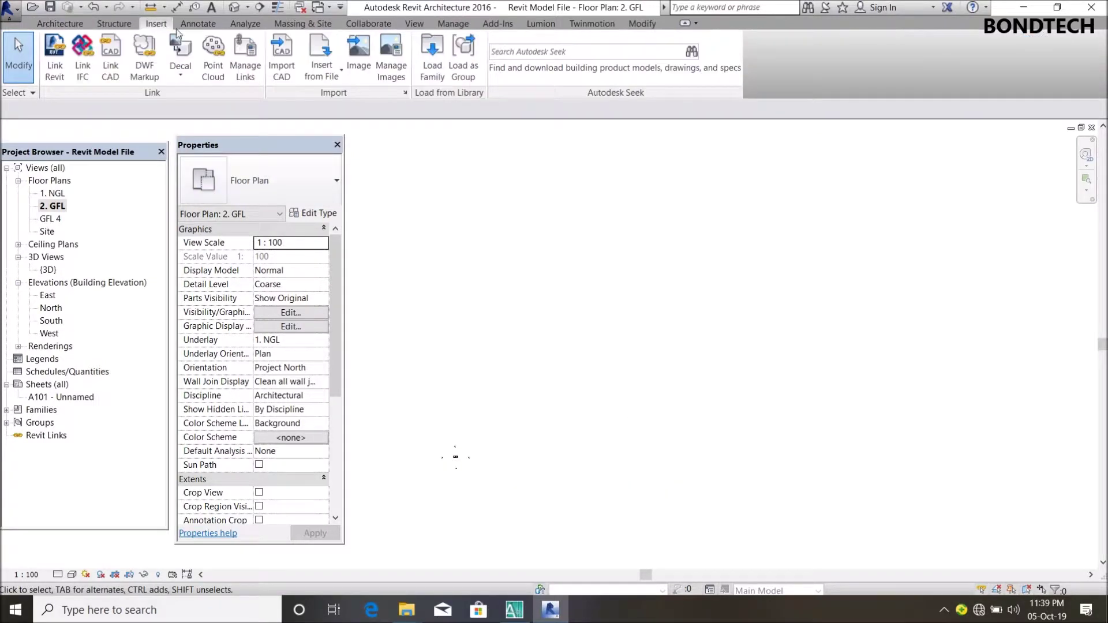
{"action": "left_click", "coordinate": [290, 83]}
{"action": "scroll", "coordinate": [442, 325], "scroll_direction": "down", "scroll_amount": 2}
{"action": "double_click", "coordinate": [415, 340]}
- Select the imported Drawing1.dwg and move it to a new position
{"action": "left_click", "coordinate": [826, 164]}
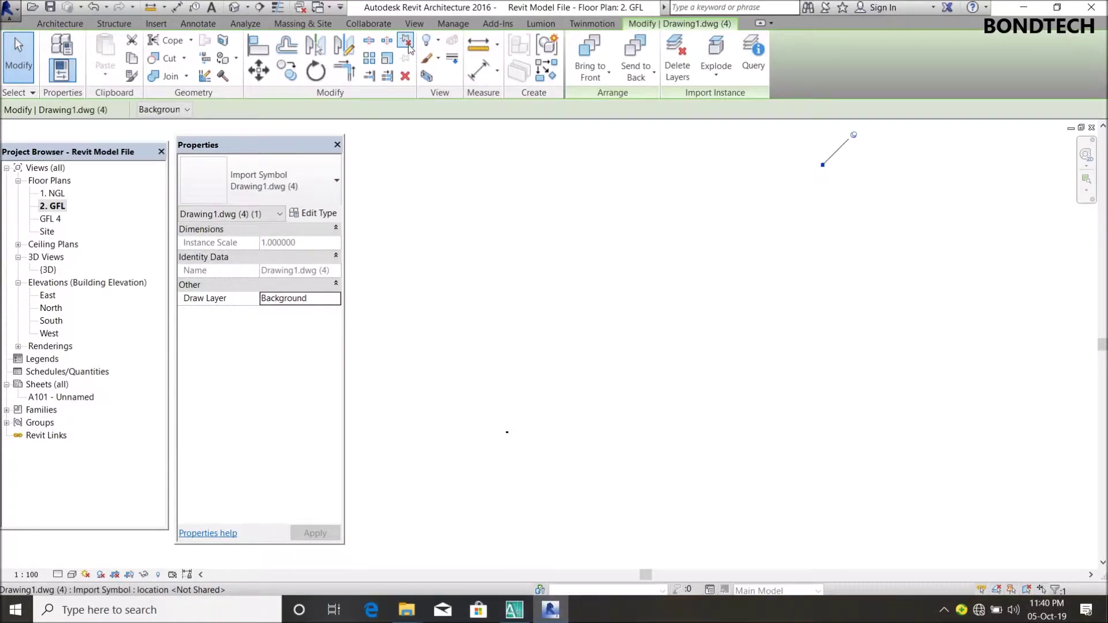
{"action": "left_click", "coordinate": [252, 72]}
{"action": "left_click", "coordinate": [831, 168]}
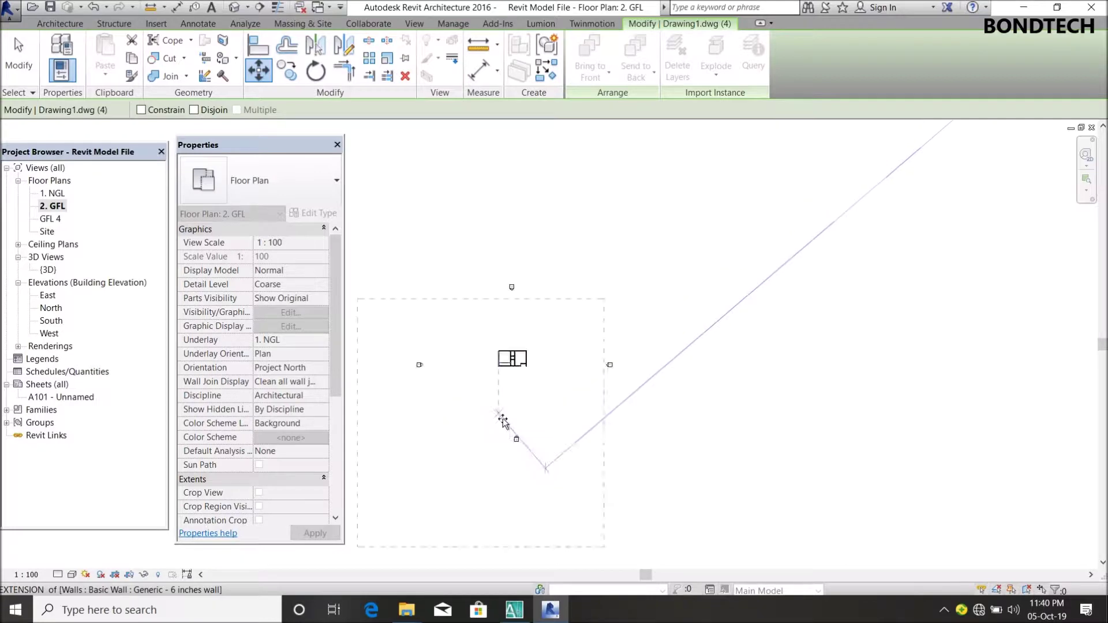
{"action": "left_click", "coordinate": [506, 403]}
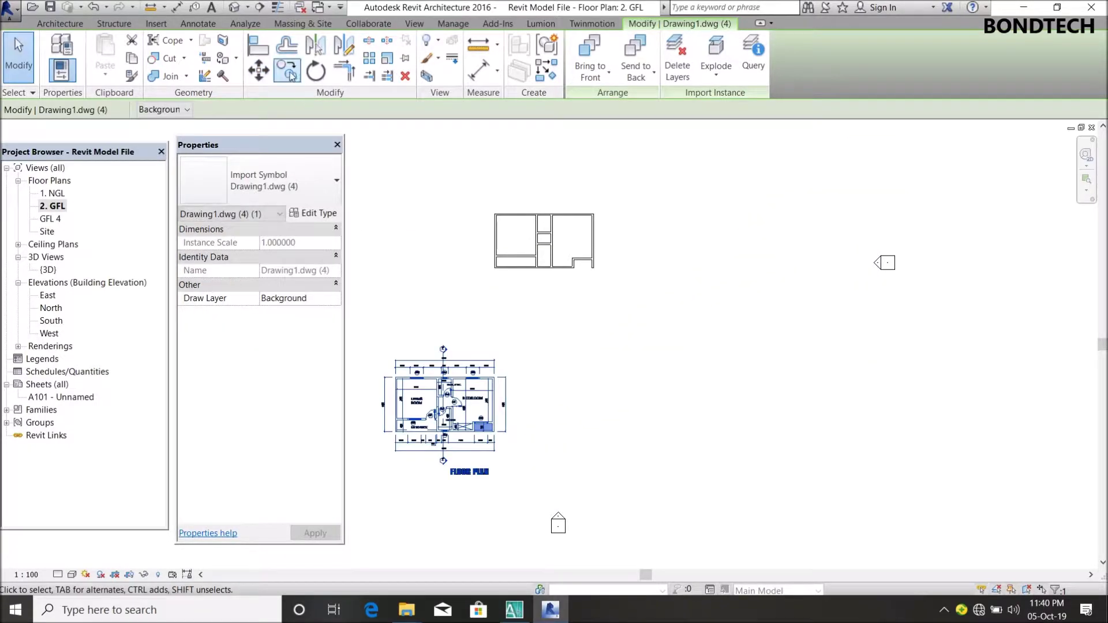
- Move the DWG with MV so it lands on the building corner
{"action": "key", "text": "m"}
{"action": "key", "text": "v"}
{"action": "scroll", "coordinate": [379, 375], "scroll_direction": "up", "scroll_amount": 8}
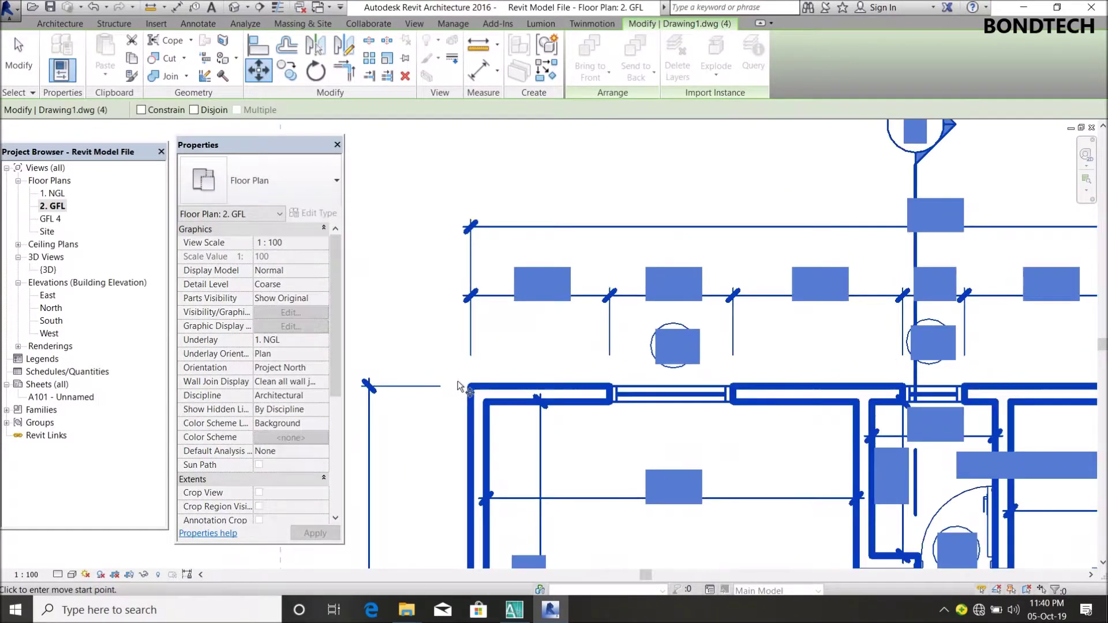
{"action": "left_click", "coordinate": [524, 479]}
{"action": "scroll", "coordinate": [524, 479], "scroll_direction": "down", "scroll_amount": 8}
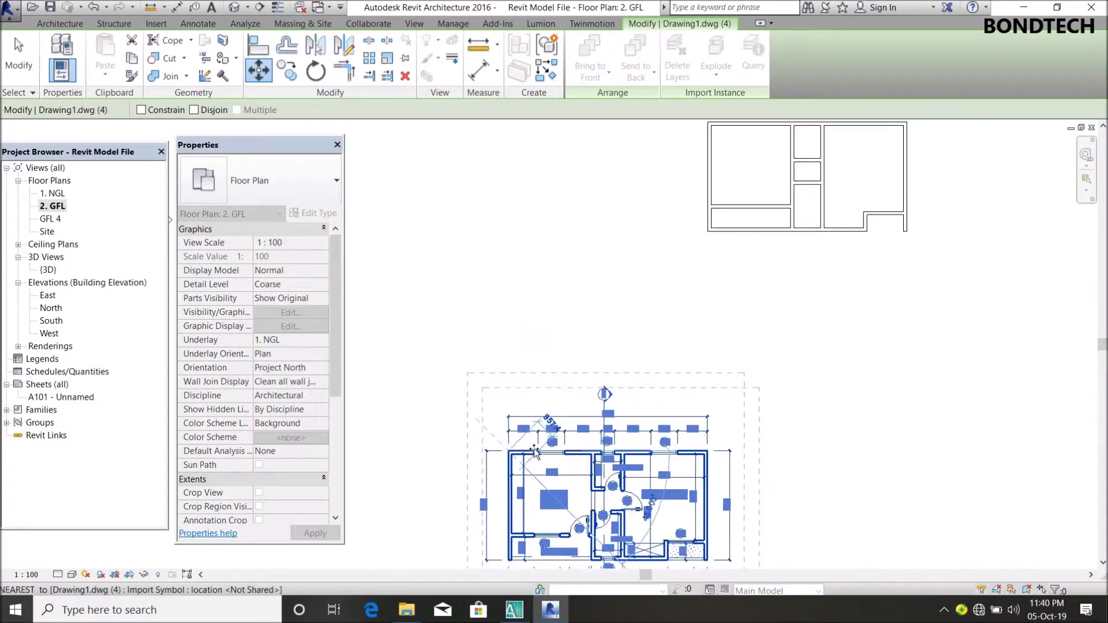
{"action": "scroll", "coordinate": [620, 253], "scroll_direction": "up", "scroll_amount": 4}
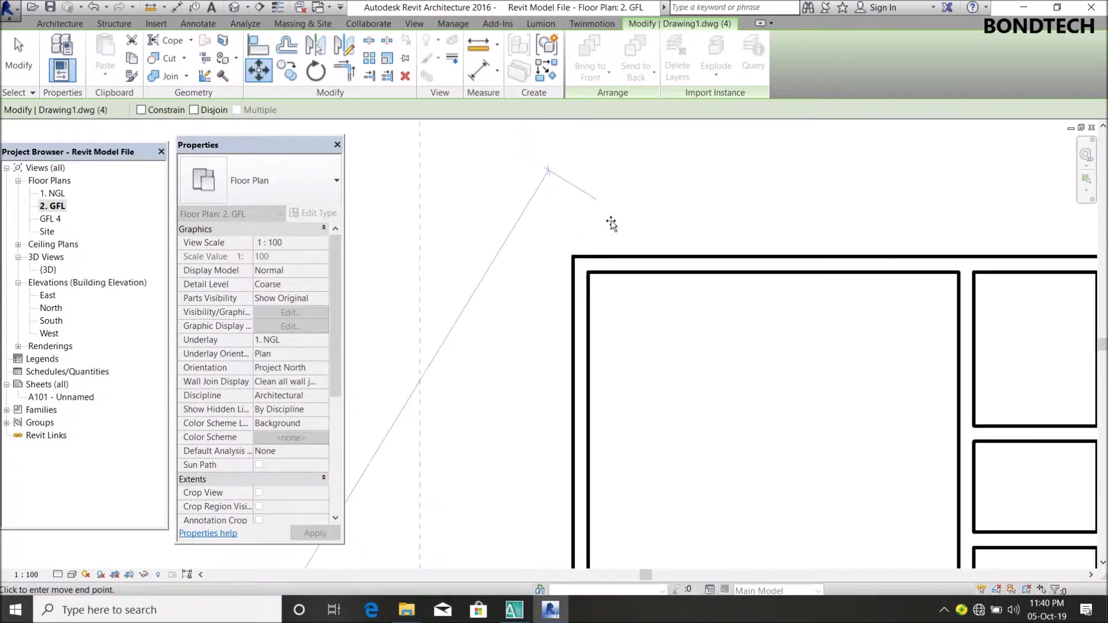
{"action": "left_click", "coordinate": [577, 261]}
{"action": "scroll", "coordinate": [577, 261], "scroll_direction": "down", "scroll_amount": 5}
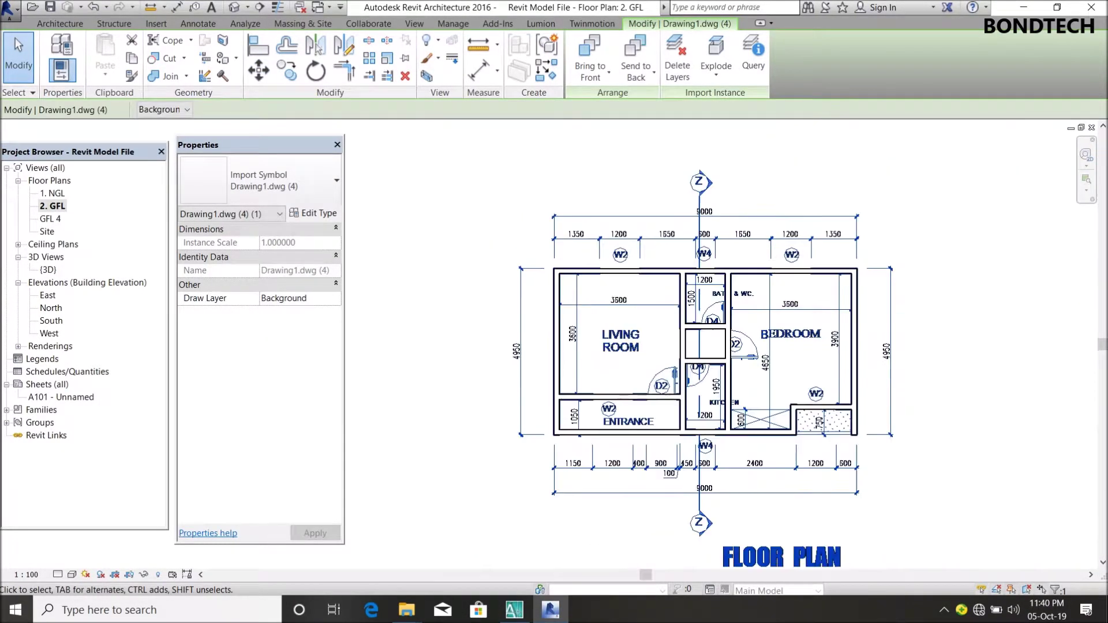
{"action": "key", "text": "Escape"}
- Reselect the imported DWG plan to check its alignment with the walls
{"action": "scroll", "coordinate": [751, 287], "scroll_direction": "up", "scroll_amount": 3}
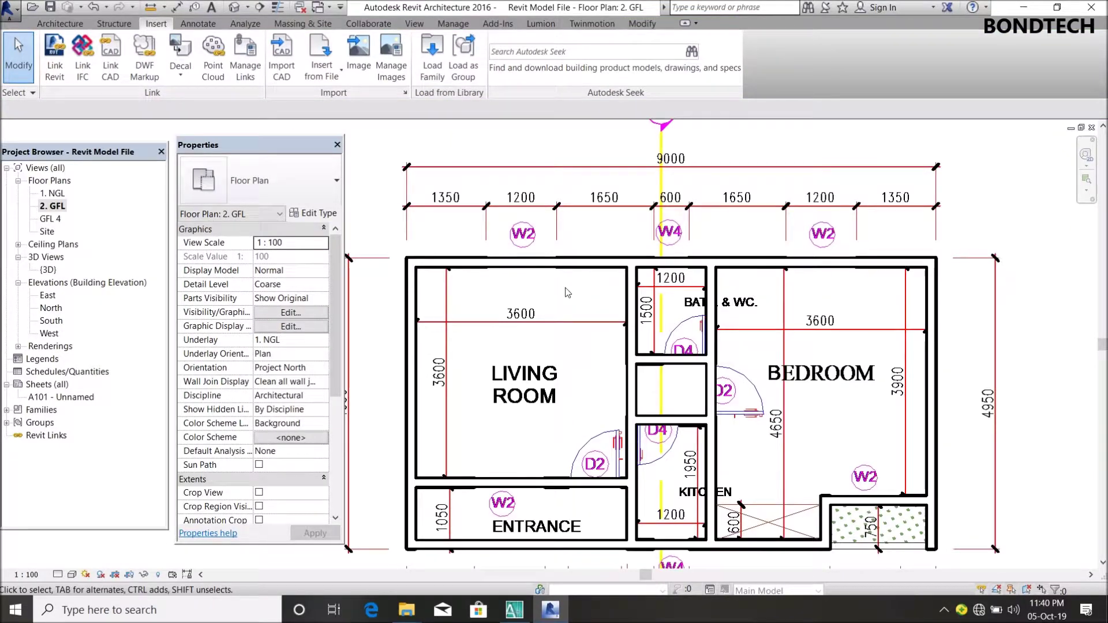
{"action": "scroll", "coordinate": [539, 315], "scroll_direction": "down", "scroll_amount": 3}
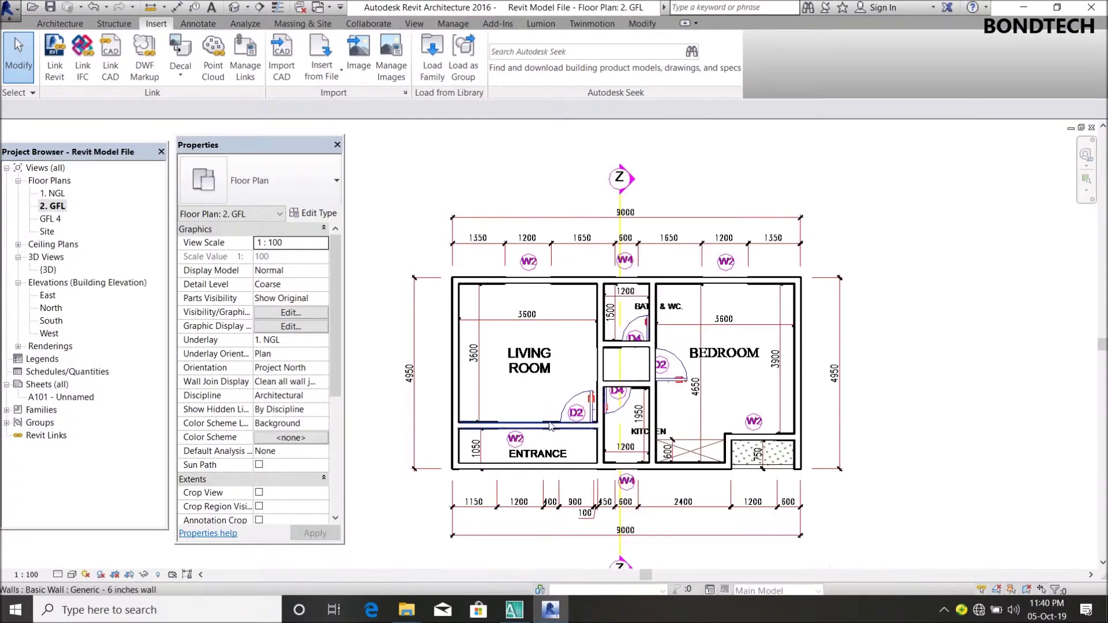
{"action": "left_click", "coordinate": [482, 247]}
{"action": "left_click", "coordinate": [497, 154]}
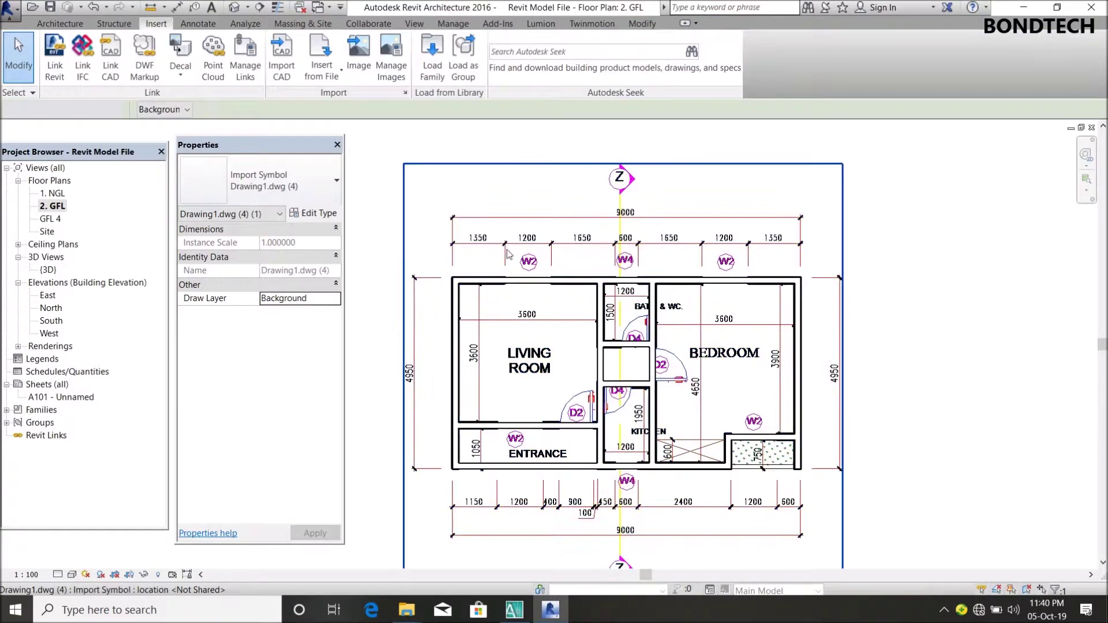
{"action": "left_click", "coordinate": [482, 247]}
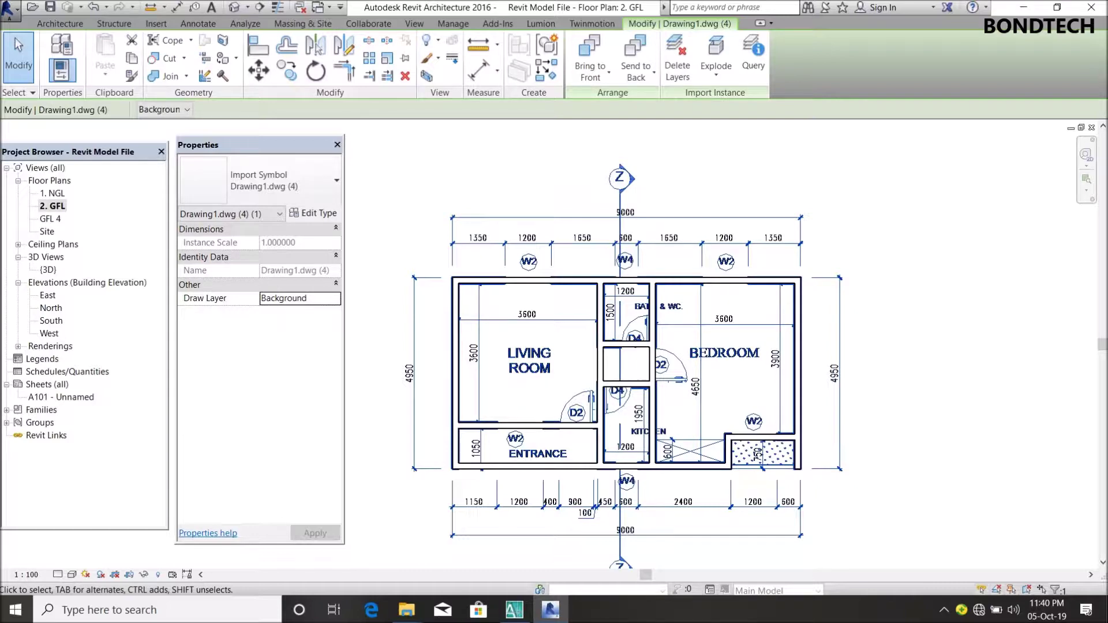
- Set Drawing1.dwg's Draw Layer to Foreground so its linework shows over the walls
{"action": "left_click", "coordinate": [333, 300]}
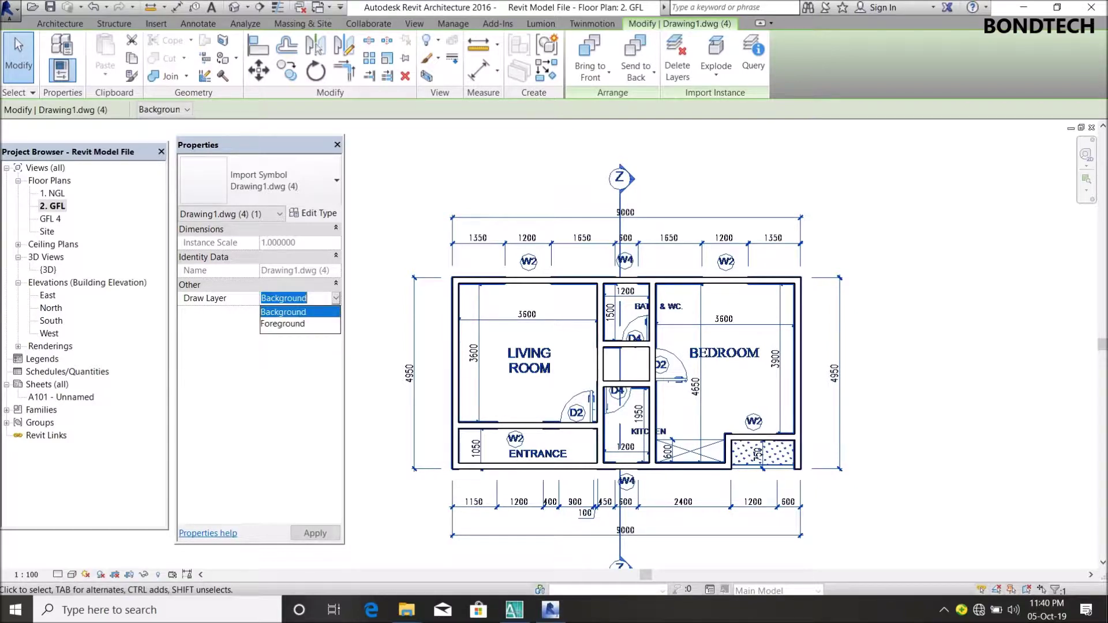
{"action": "left_click", "coordinate": [283, 324]}
{"action": "scroll", "coordinate": [623, 327], "scroll_direction": "up", "scroll_amount": 3}
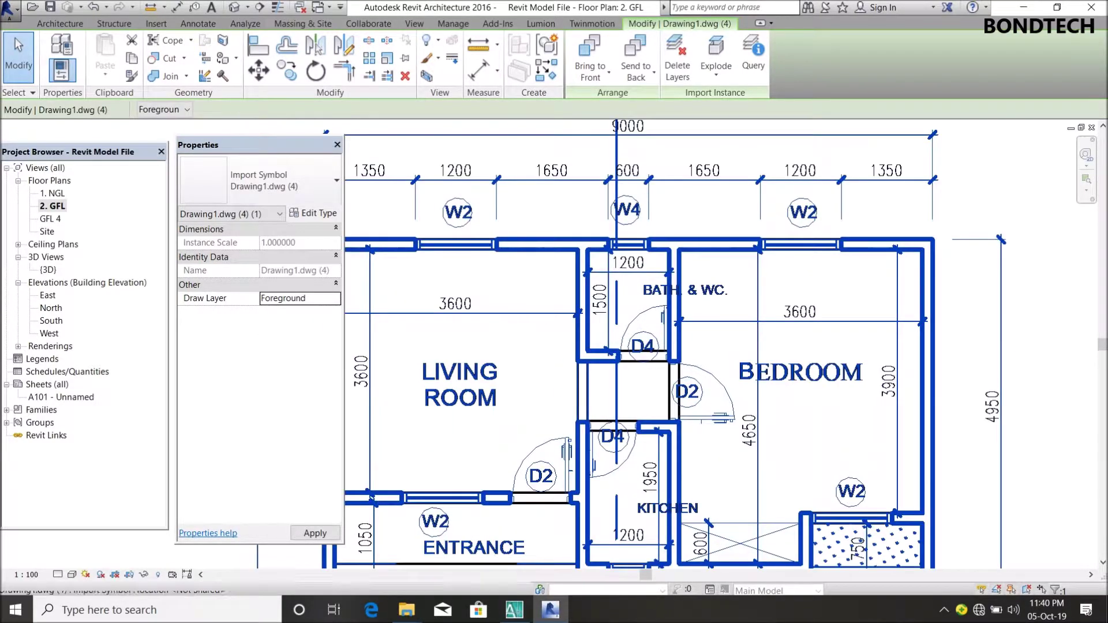
{"action": "key", "text": "Escape"}
{"action": "scroll", "coordinate": [702, 292], "scroll_direction": "down", "scroll_amount": 4}
{"action": "scroll", "coordinate": [713, 318], "scroll_direction": "up", "scroll_amount": 2}
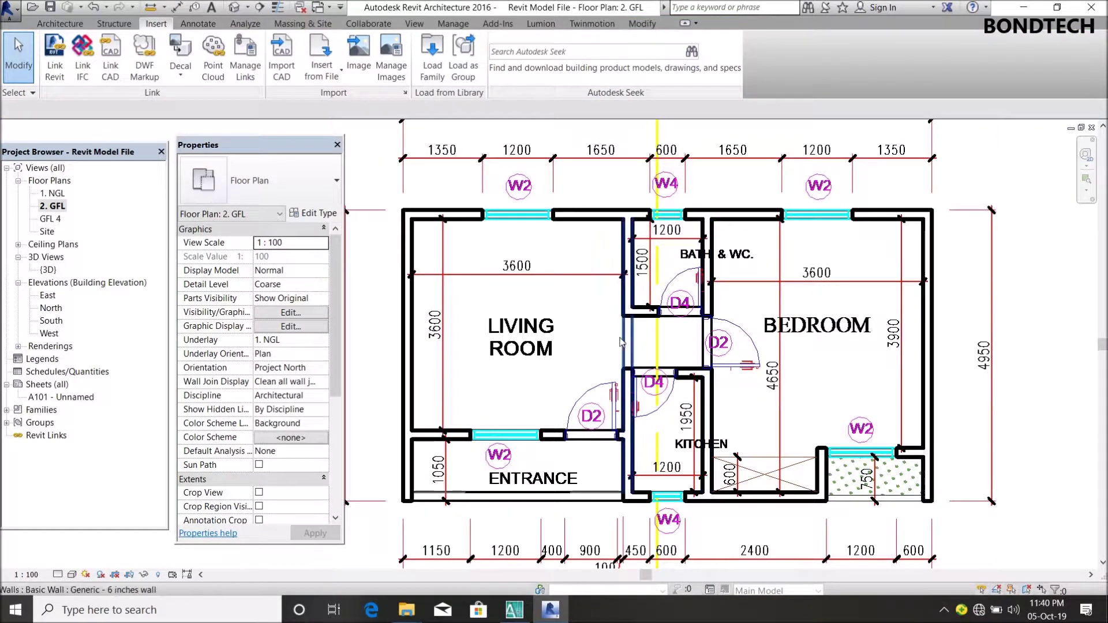
{"action": "scroll", "coordinate": [674, 375], "scroll_direction": "down", "scroll_amount": 2}
{"action": "scroll", "coordinate": [674, 376], "scroll_direction": "up", "scroll_amount": 2}
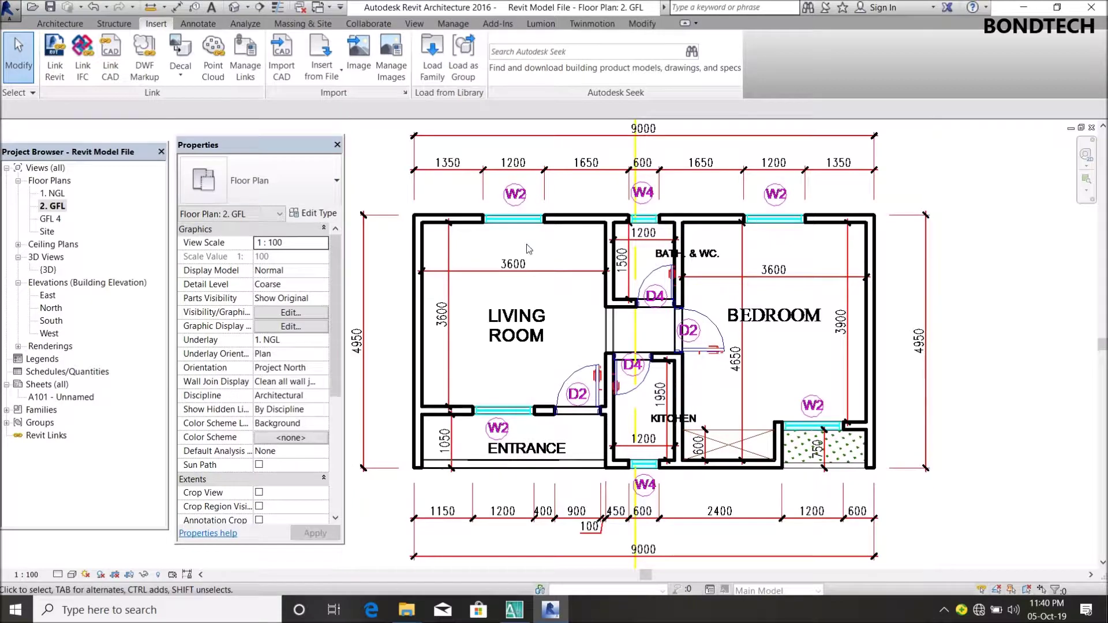
{"action": "left_click", "coordinate": [61, 25]}
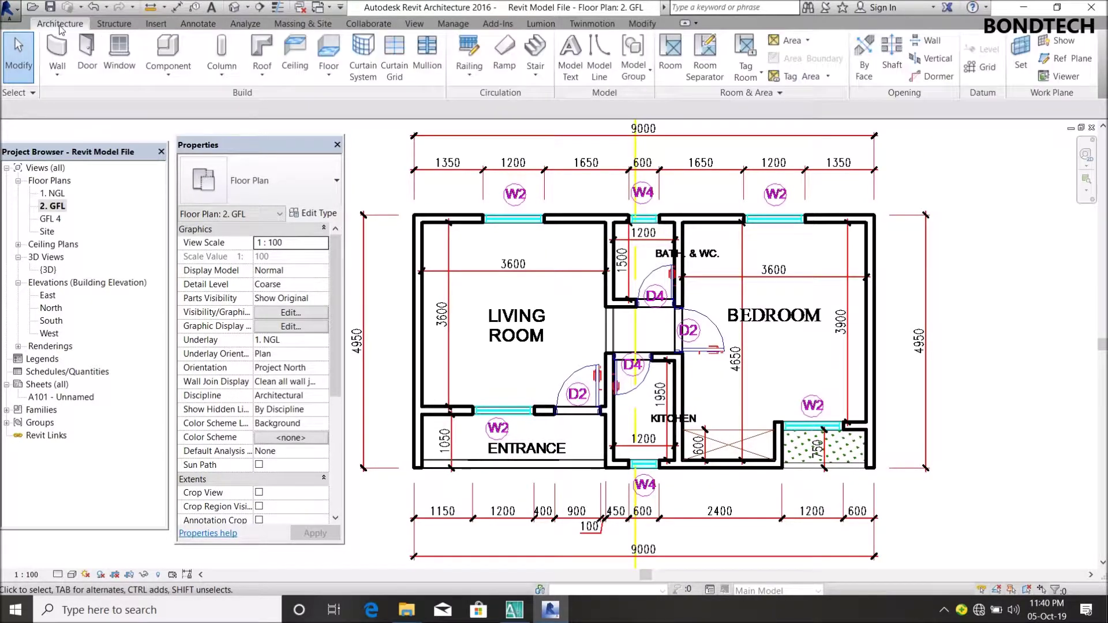
- Start a Casement - Cottage-Double (UK) 1200 x 1350mm Deep 6 window with sill height 900
{"action": "left_click", "coordinate": [116, 58]}
{"action": "left_click", "coordinate": [320, 184]}
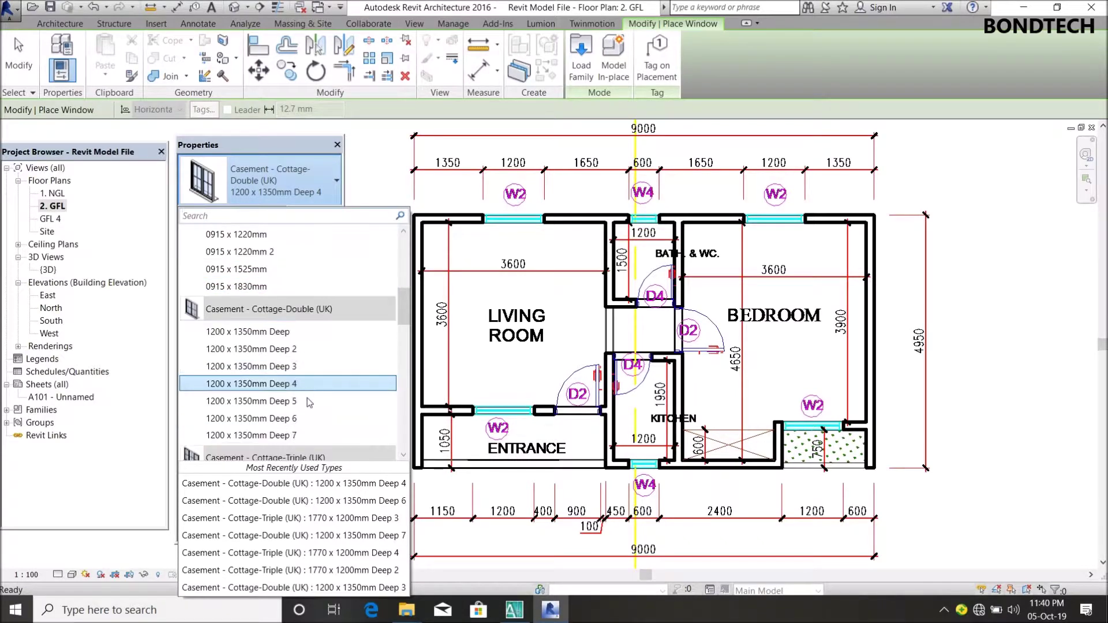
{"action": "left_click", "coordinate": [297, 418]}
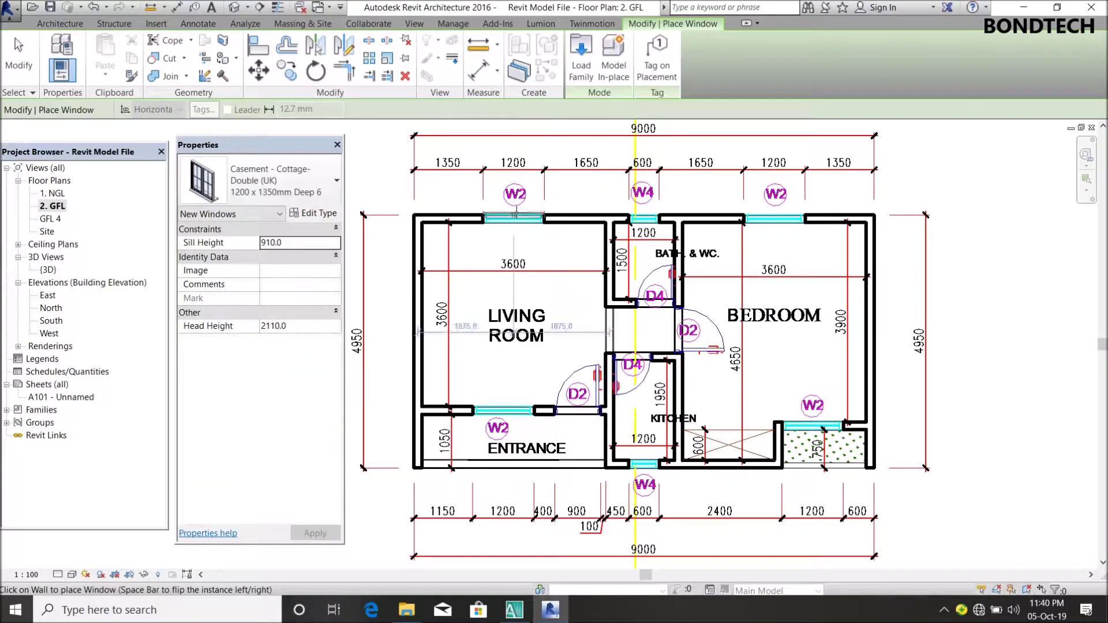
{"action": "scroll", "coordinate": [518, 215], "scroll_direction": "up", "scroll_amount": 2}
{"action": "scroll", "coordinate": [518, 214], "scroll_direction": "up", "scroll_amount": 1}
{"action": "left_click", "coordinate": [300, 242]}
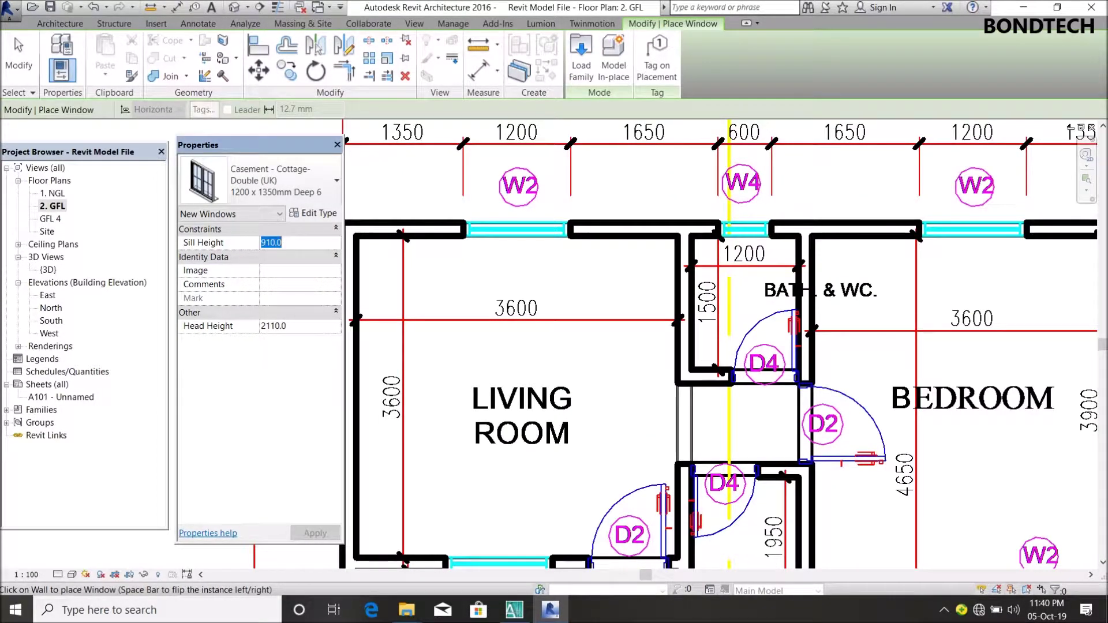
- Place windows in the living room's top wall and the entrance wall
{"action": "left_click", "coordinate": [524, 238]}
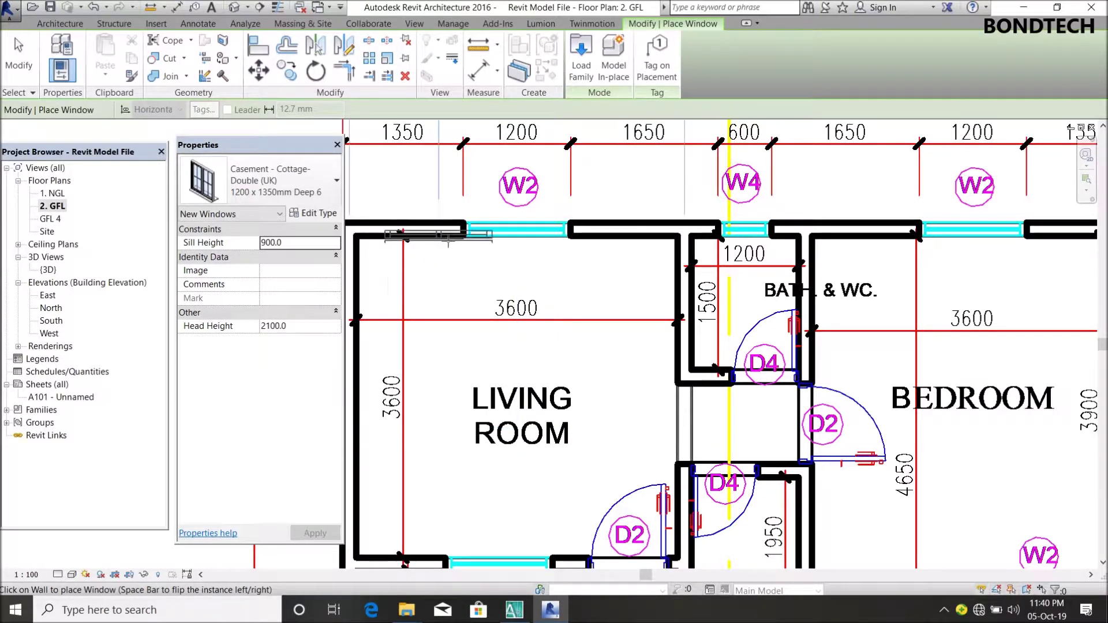
{"action": "scroll", "coordinate": [441, 234], "scroll_direction": "up", "scroll_amount": 2}
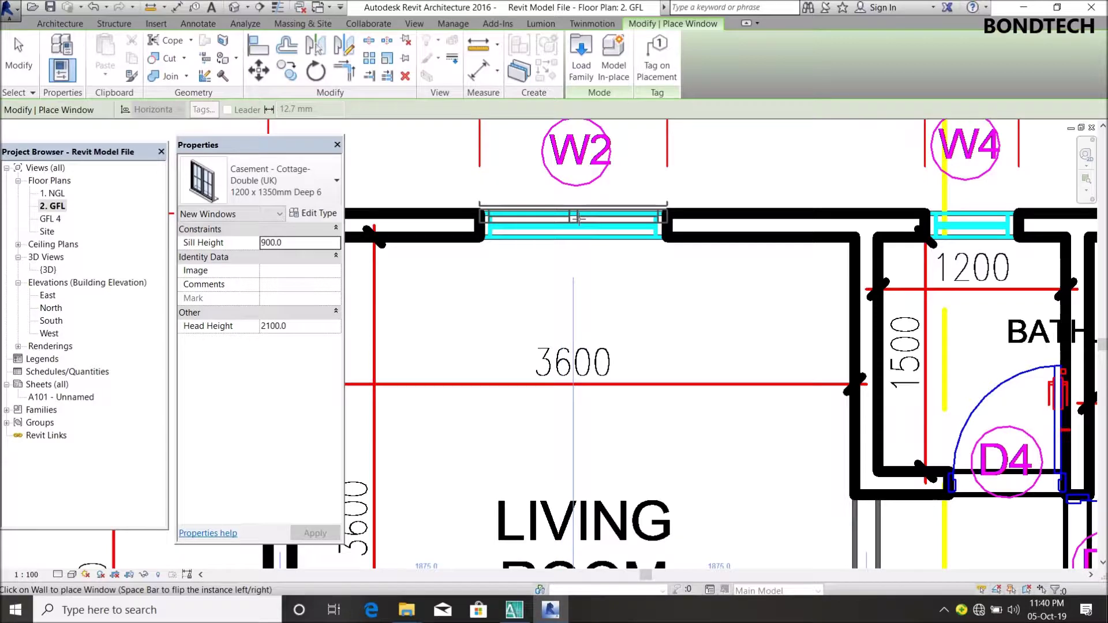
{"action": "scroll", "coordinate": [576, 218], "scroll_direction": "down", "scroll_amount": 3}
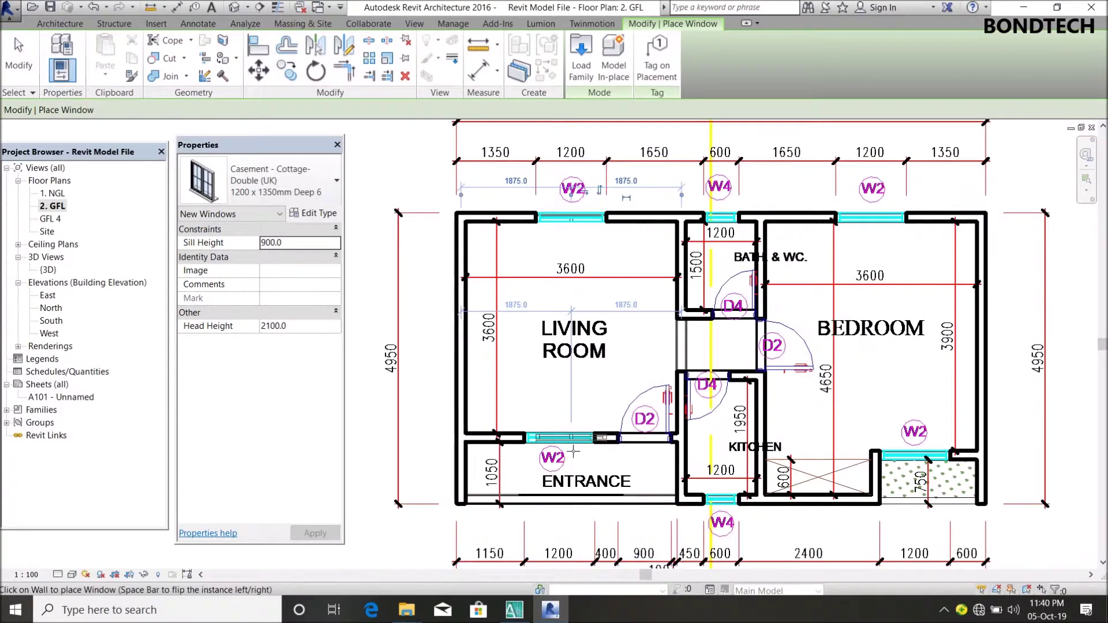
{"action": "scroll", "coordinate": [556, 438], "scroll_direction": "up", "scroll_amount": 3}
{"action": "scroll", "coordinate": [557, 441], "scroll_direction": "up", "scroll_amount": 1}
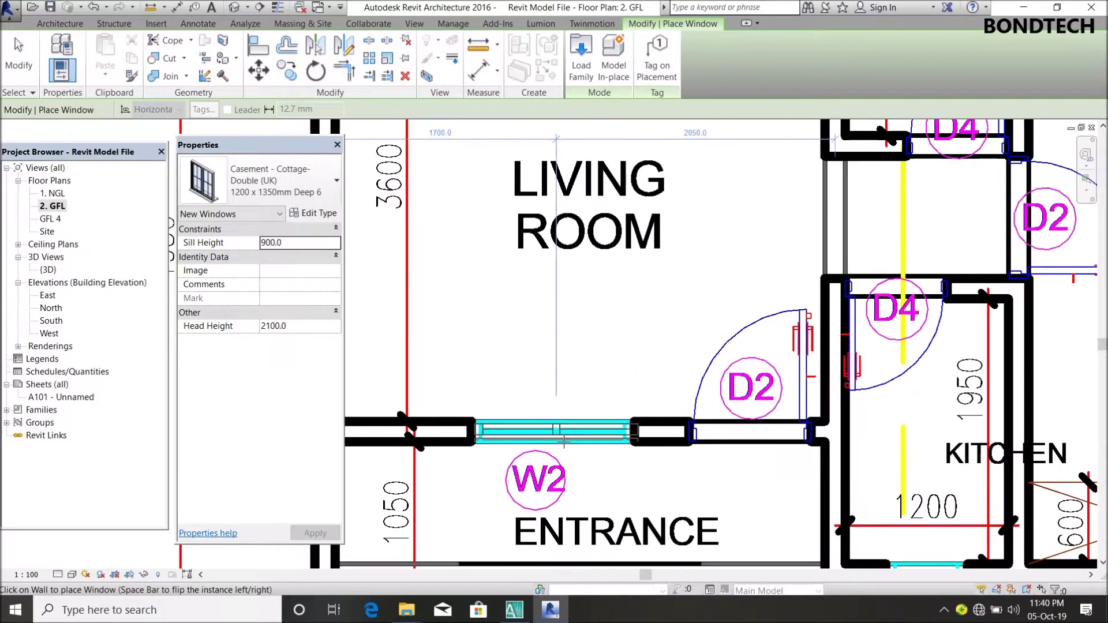
{"action": "left_click", "coordinate": [562, 440]}
{"action": "scroll", "coordinate": [562, 440], "scroll_direction": "down", "scroll_amount": 3}
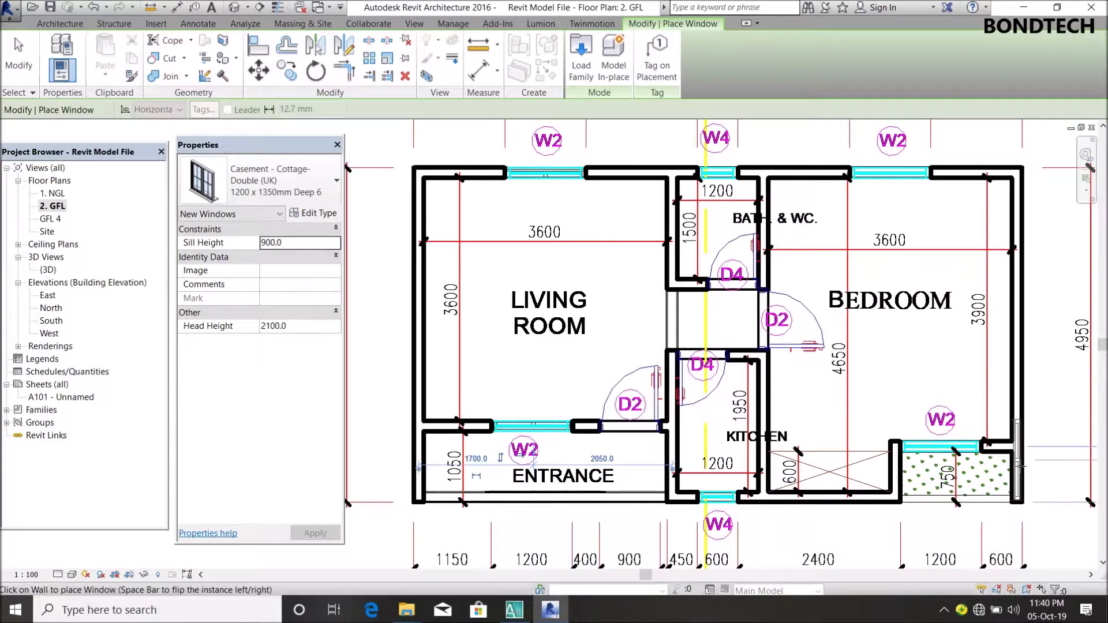
{"action": "scroll", "coordinate": [912, 441], "scroll_direction": "up", "scroll_amount": 3}
{"action": "scroll", "coordinate": [912, 442], "scroll_direction": "up", "scroll_amount": 1}
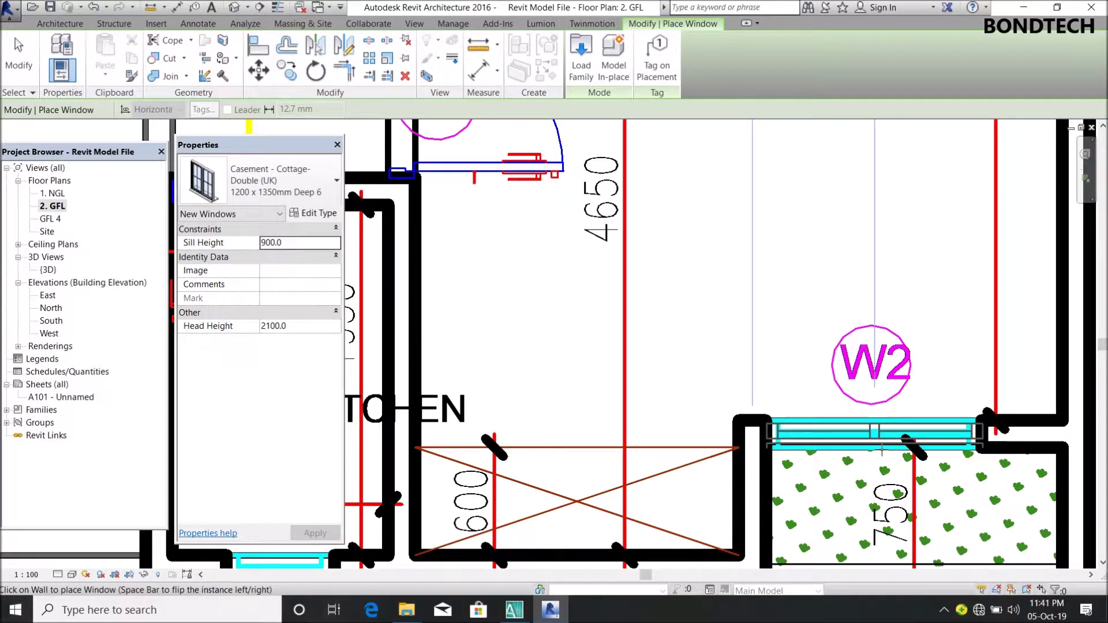
- Place windows in the bedroom's bottom and top walls
{"action": "left_click", "coordinate": [882, 449]}
{"action": "scroll", "coordinate": [881, 449], "scroll_direction": "down", "scroll_amount": 3}
{"action": "scroll", "coordinate": [839, 295], "scroll_direction": "up", "scroll_amount": 4}
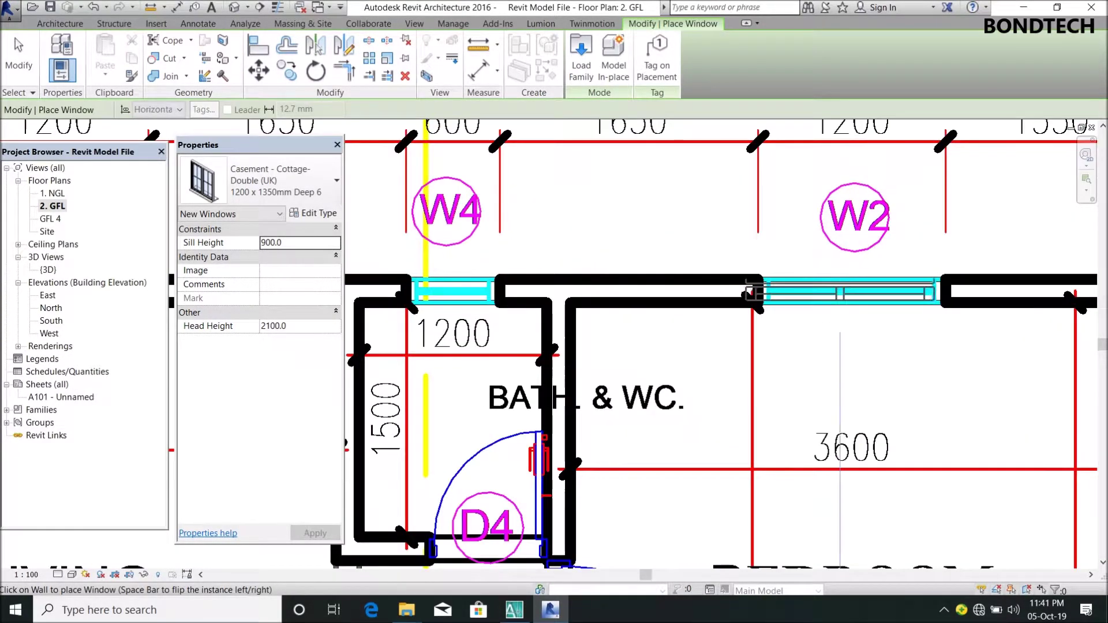
{"action": "left_click", "coordinate": [862, 283]}
{"action": "scroll", "coordinate": [863, 283], "scroll_direction": "down", "scroll_amount": 4}
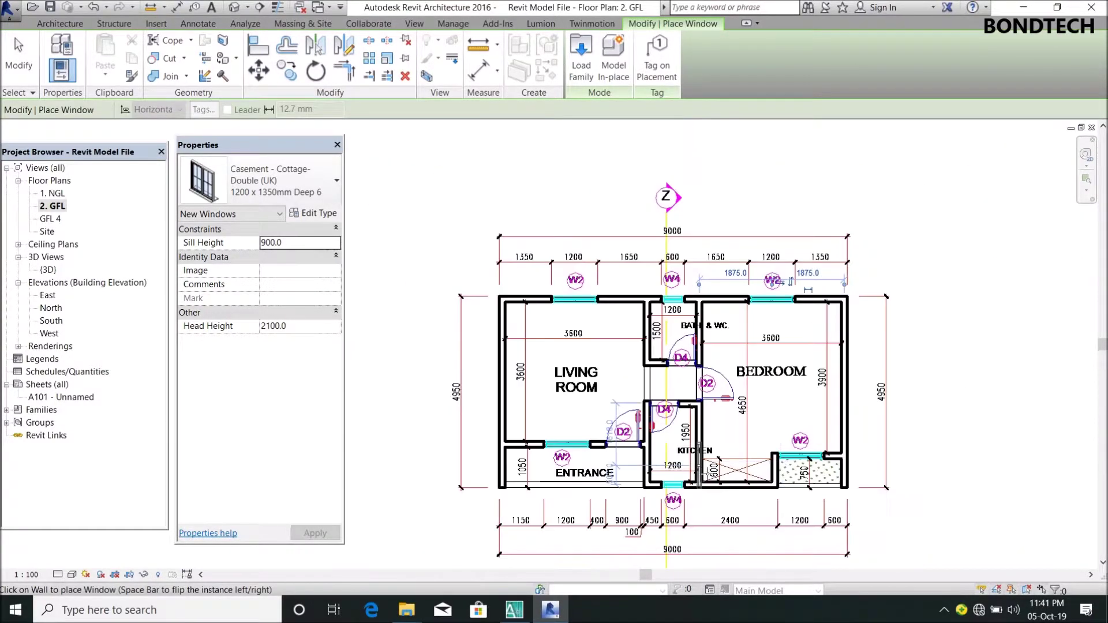
{"action": "scroll", "coordinate": [709, 515], "scroll_direction": "up", "scroll_amount": 3}
{"action": "scroll", "coordinate": [912, 415], "scroll_direction": "down", "scroll_amount": 1}
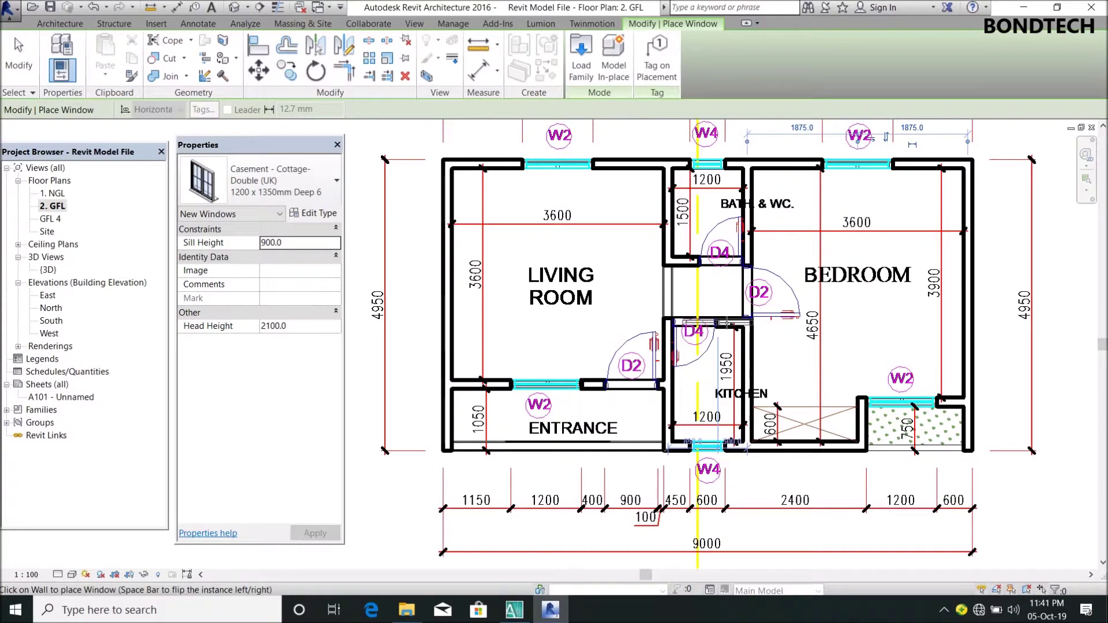
{"action": "scroll", "coordinate": [727, 322], "scroll_direction": "up", "scroll_amount": 1}
{"action": "left_click", "coordinate": [60, 23]}
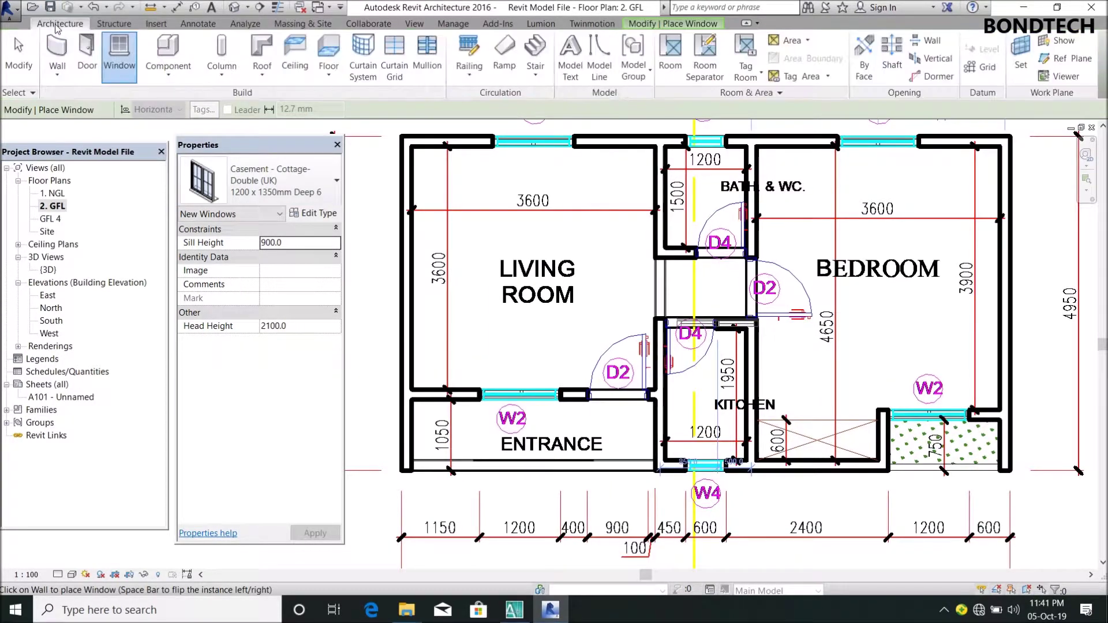
- Cancel a stray wall command and try placing a room door in the hallway wall
{"action": "left_click", "coordinate": [67, 60]}
{"action": "key", "text": "Escape"}
{"action": "key", "text": "Escape"}
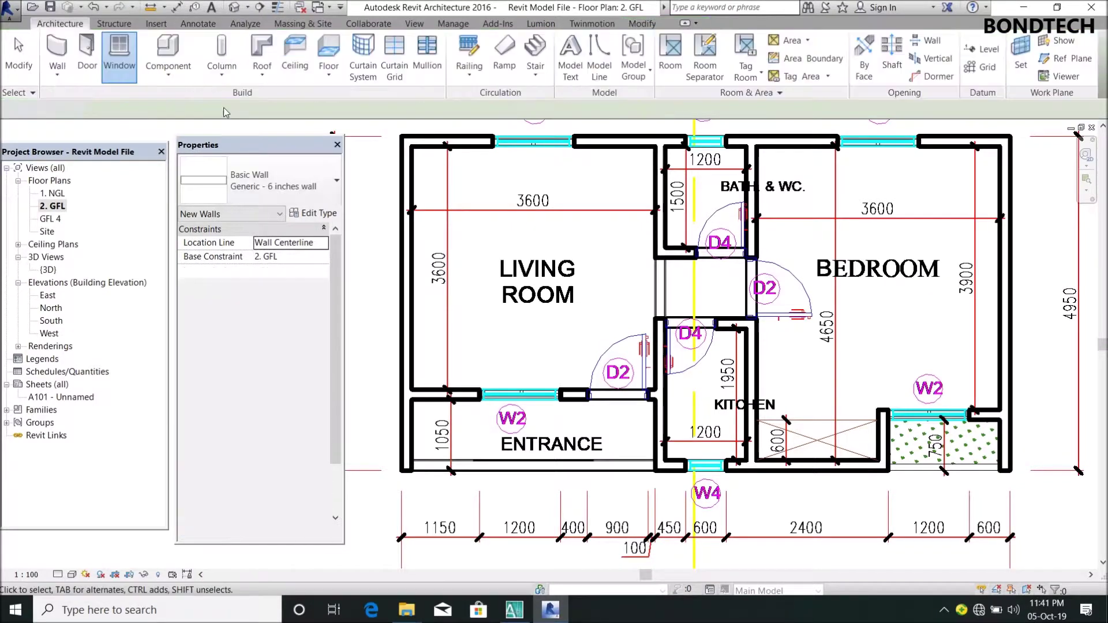
{"action": "left_click", "coordinate": [88, 57]}
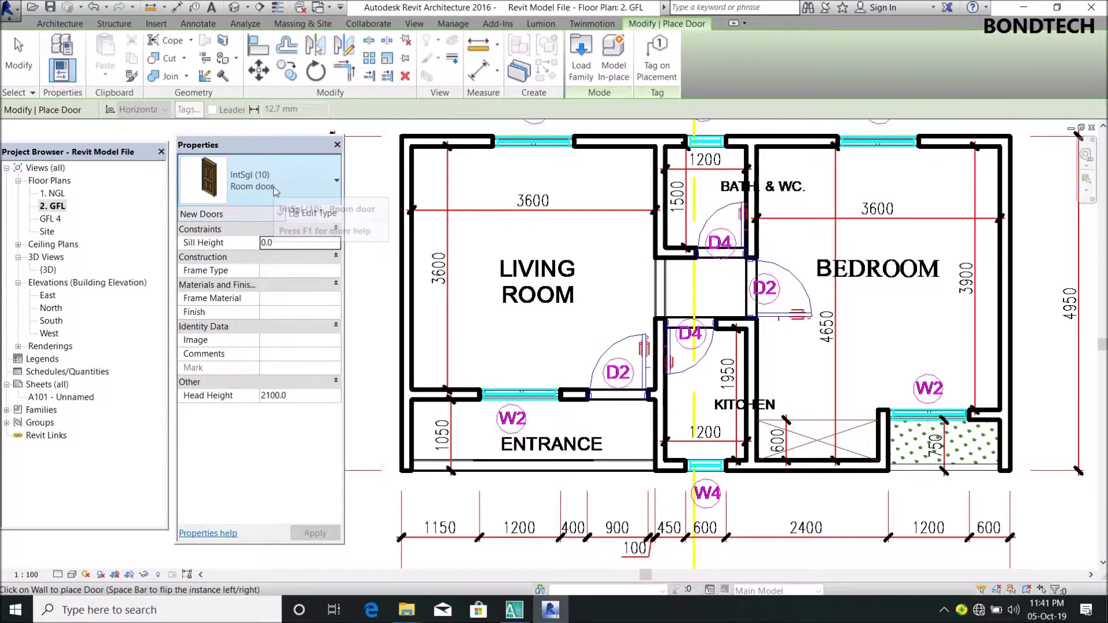
{"action": "scroll", "coordinate": [741, 227], "scroll_direction": "up", "scroll_amount": 2}
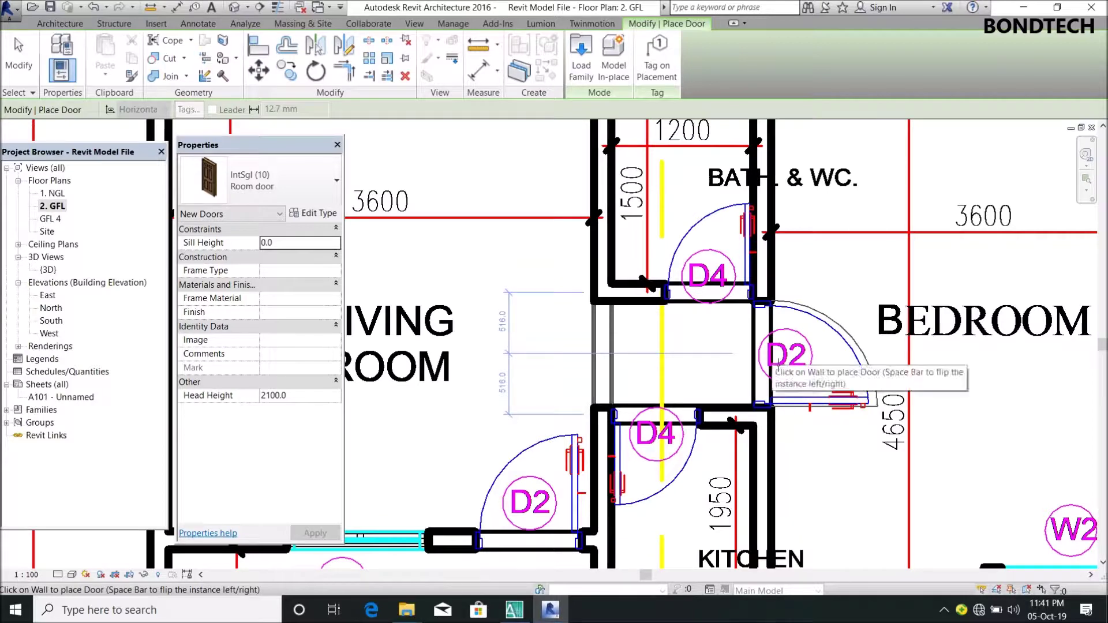
{"action": "left_click", "coordinate": [587, 478]}
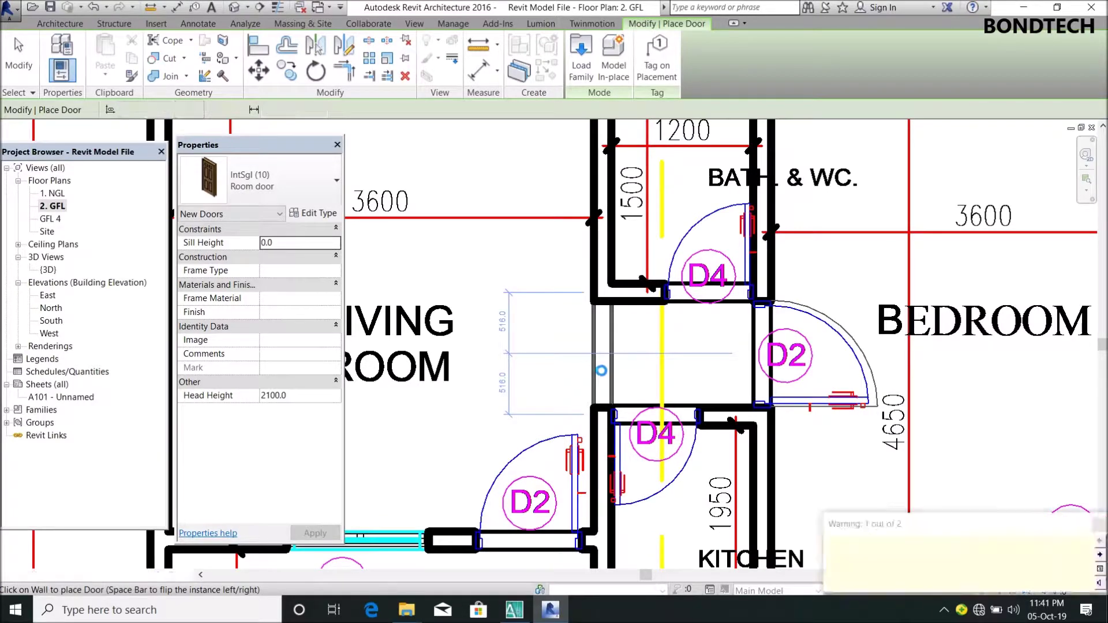
{"action": "scroll", "coordinate": [601, 370], "scroll_direction": "down", "scroll_amount": 2}
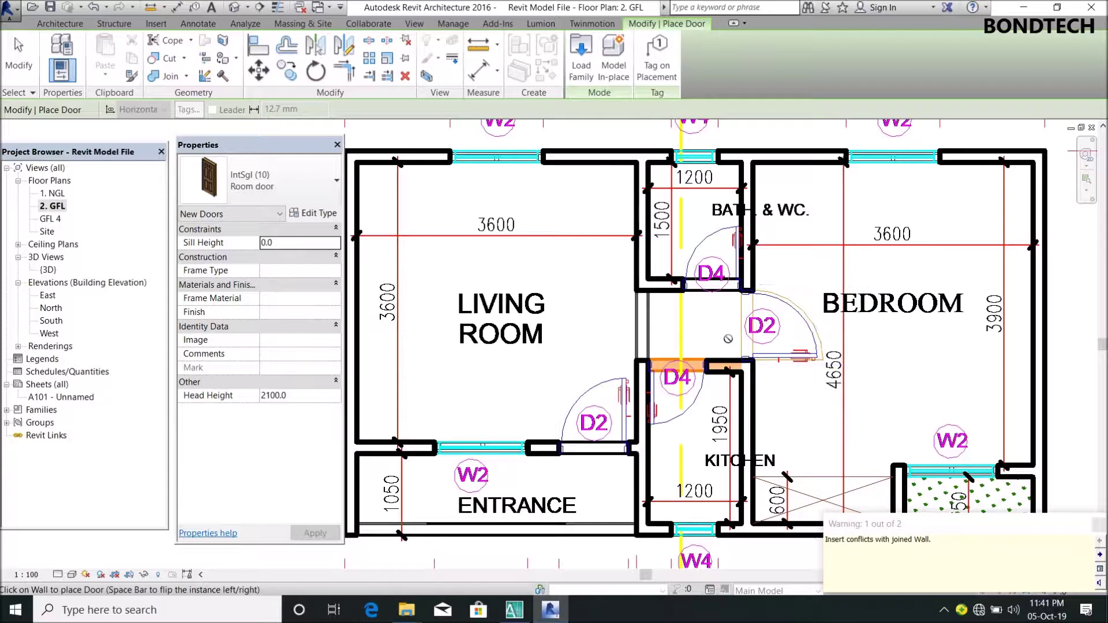
{"action": "key", "text": "Escape"}
{"action": "key", "text": "Escape"}
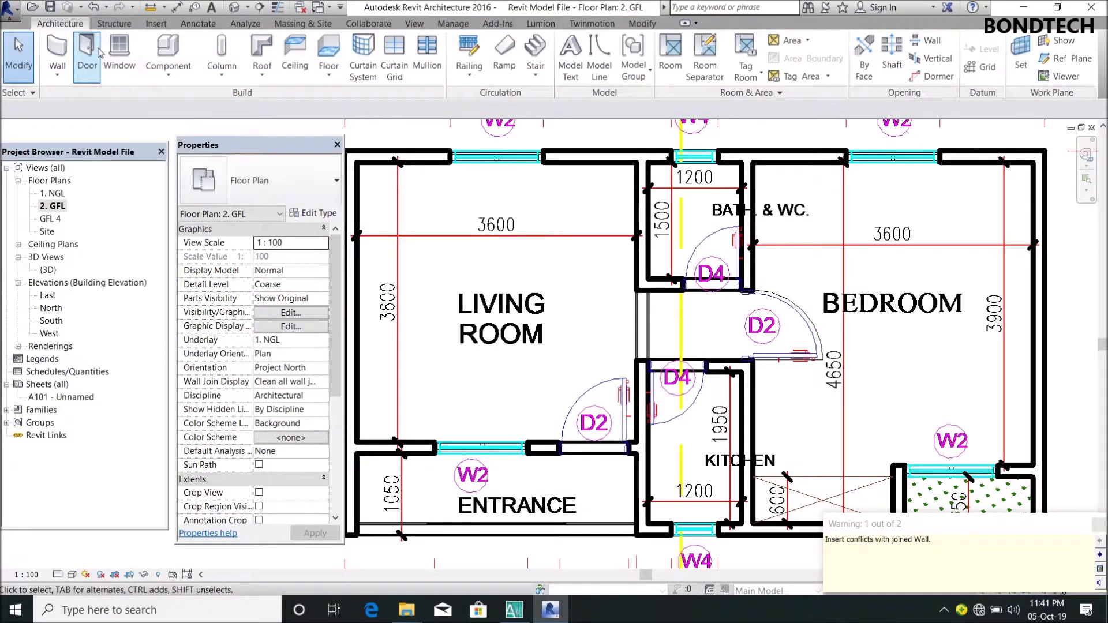
- Restart door placement with the IntSgl (10) : Toilet door type
{"action": "left_click", "coordinate": [97, 53]}
{"action": "scroll", "coordinate": [622, 454], "scroll_direction": "up", "scroll_amount": 2}
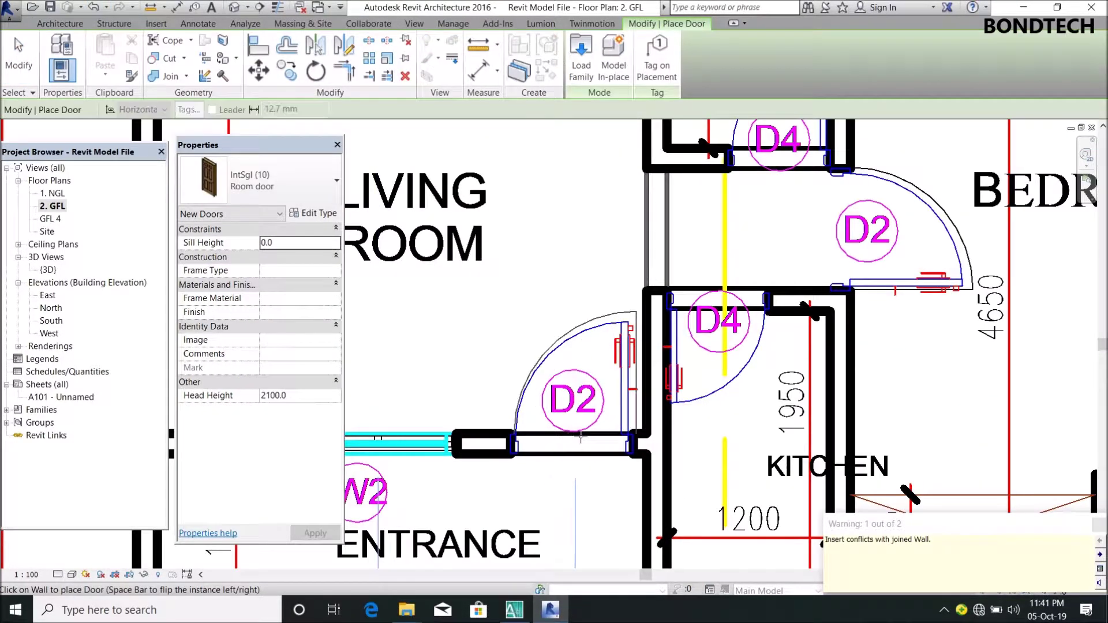
{"action": "scroll", "coordinate": [581, 437], "scroll_direction": "down", "scroll_amount": 3}
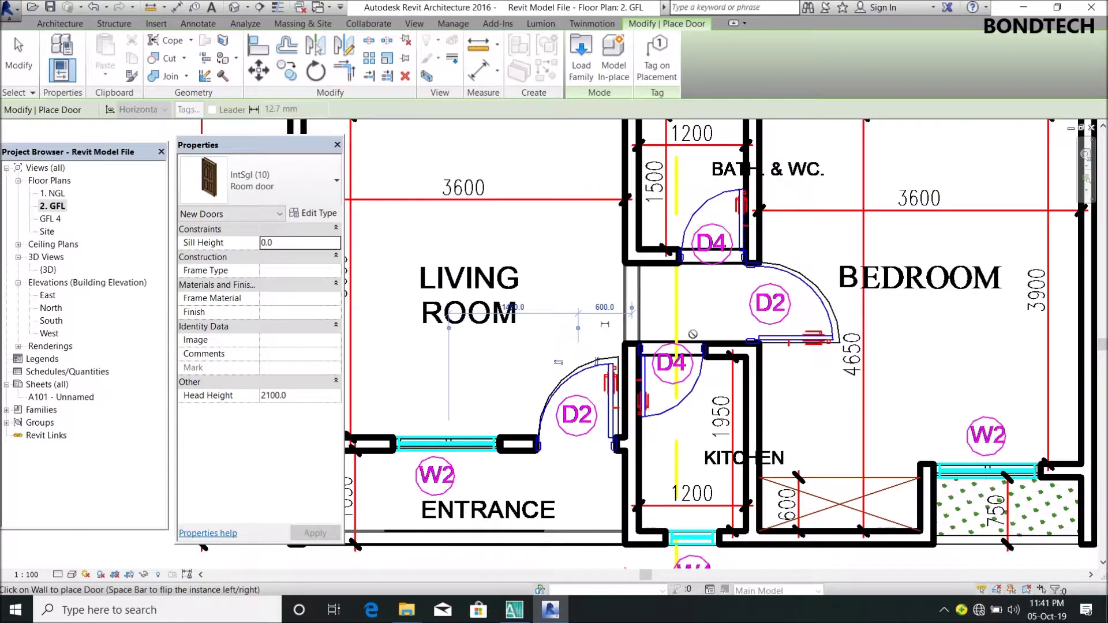
{"action": "scroll", "coordinate": [692, 333], "scroll_direction": "down", "scroll_amount": 2}
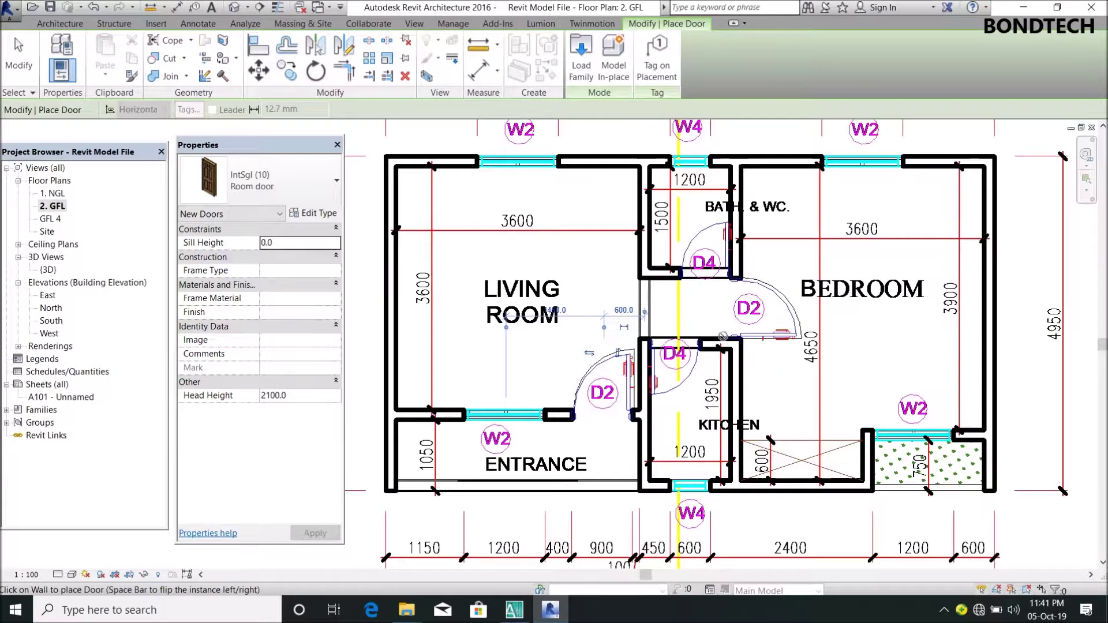
{"action": "left_click", "coordinate": [277, 188]}
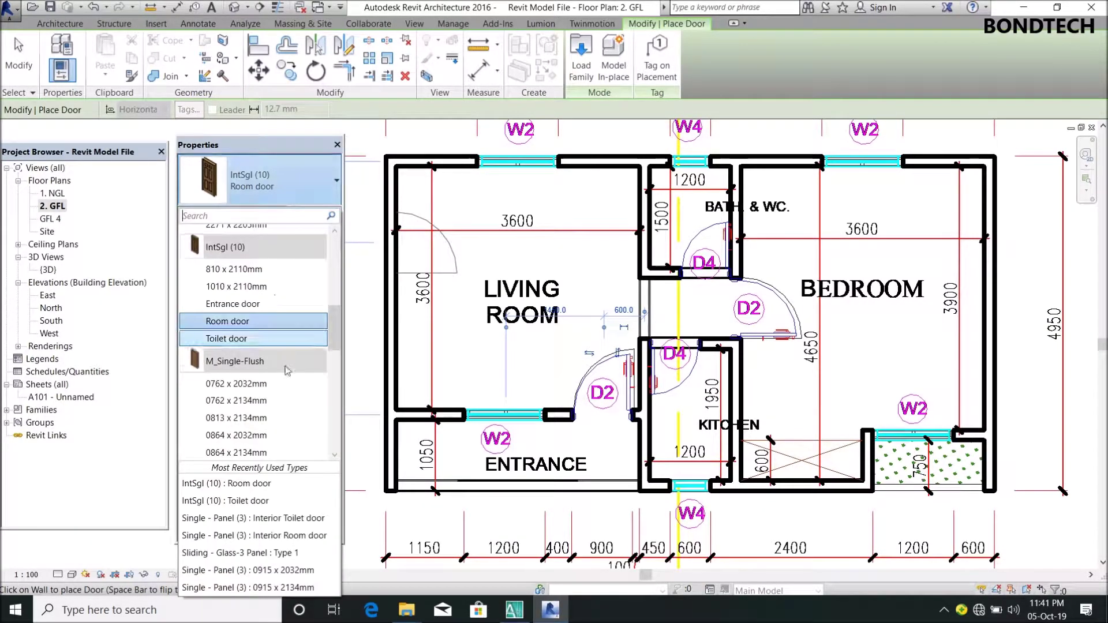
{"action": "left_click", "coordinate": [263, 340]}
- Place the toilet door in the kitchen's top wall at the D4 mark and finish
{"action": "scroll", "coordinate": [664, 352], "scroll_direction": "up", "scroll_amount": 2}
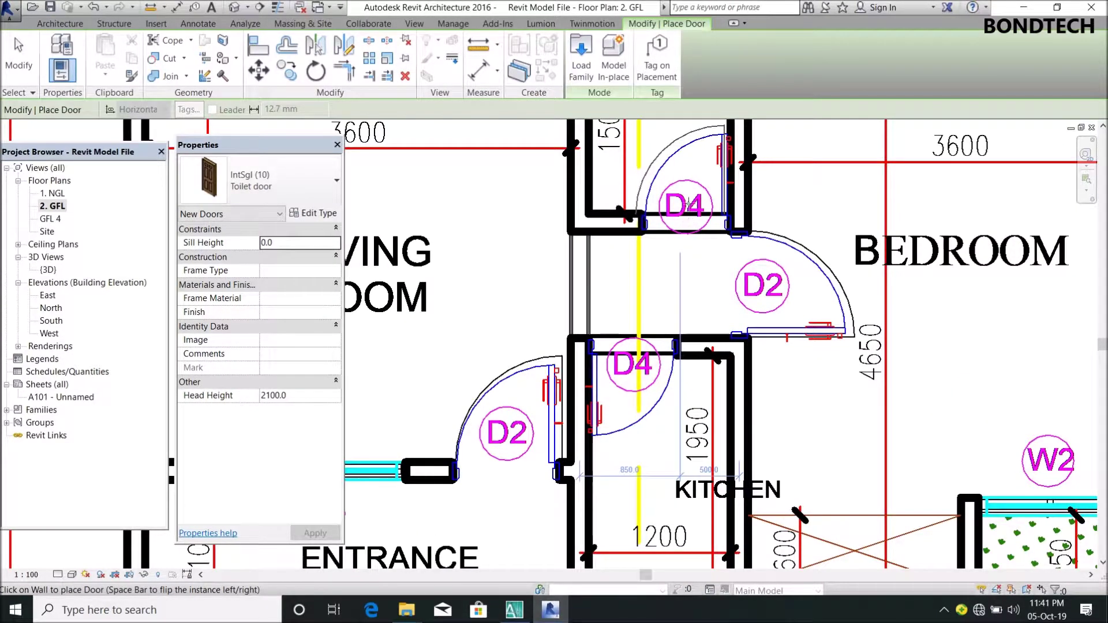
{"action": "scroll", "coordinate": [686, 205], "scroll_direction": "down", "scroll_amount": 3}
{"action": "scroll", "coordinate": [657, 311], "scroll_direction": "up", "scroll_amount": 3}
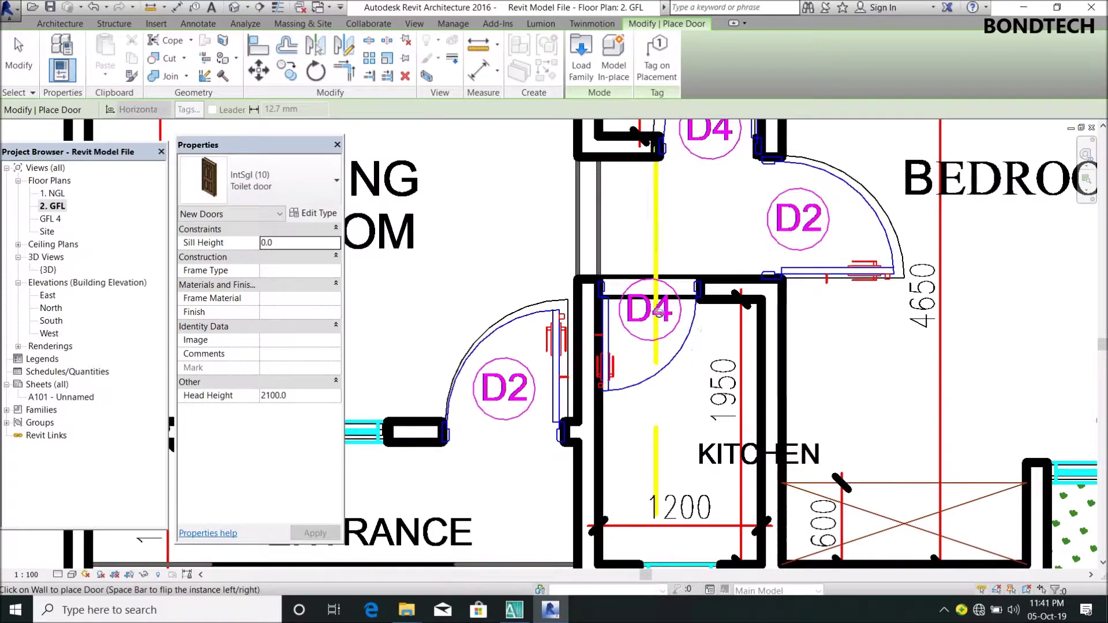
{"action": "left_click", "coordinate": [656, 301]}
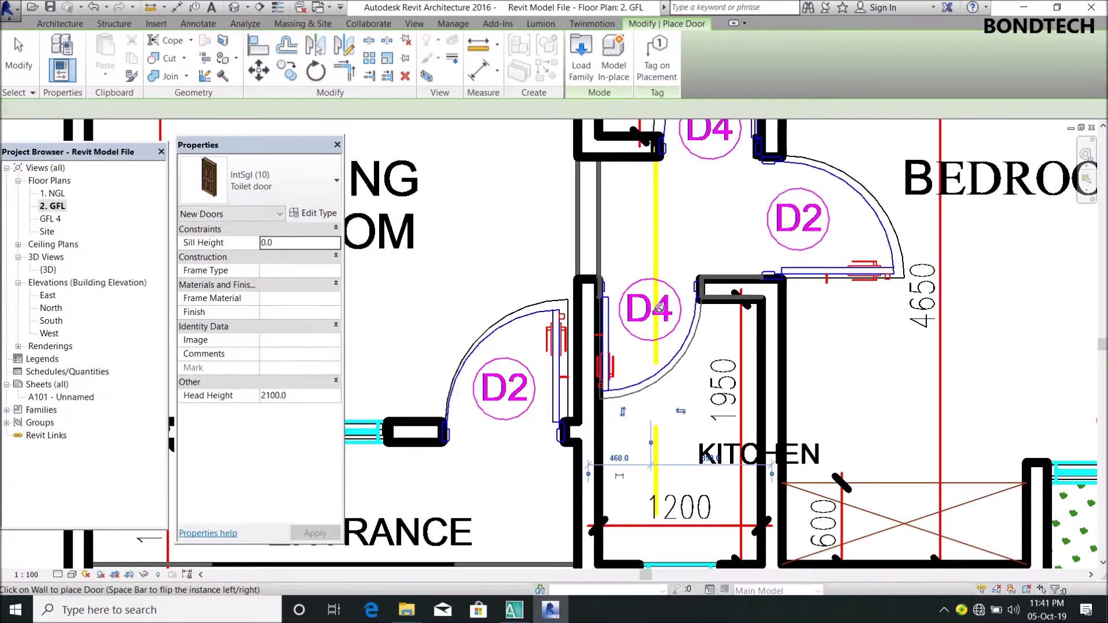
{"action": "scroll", "coordinate": [652, 320], "scroll_direction": "down", "scroll_amount": 5}
{"action": "key", "text": "Escape"}
{"action": "scroll", "coordinate": [676, 210], "scroll_direction": "up", "scroll_amount": 2}
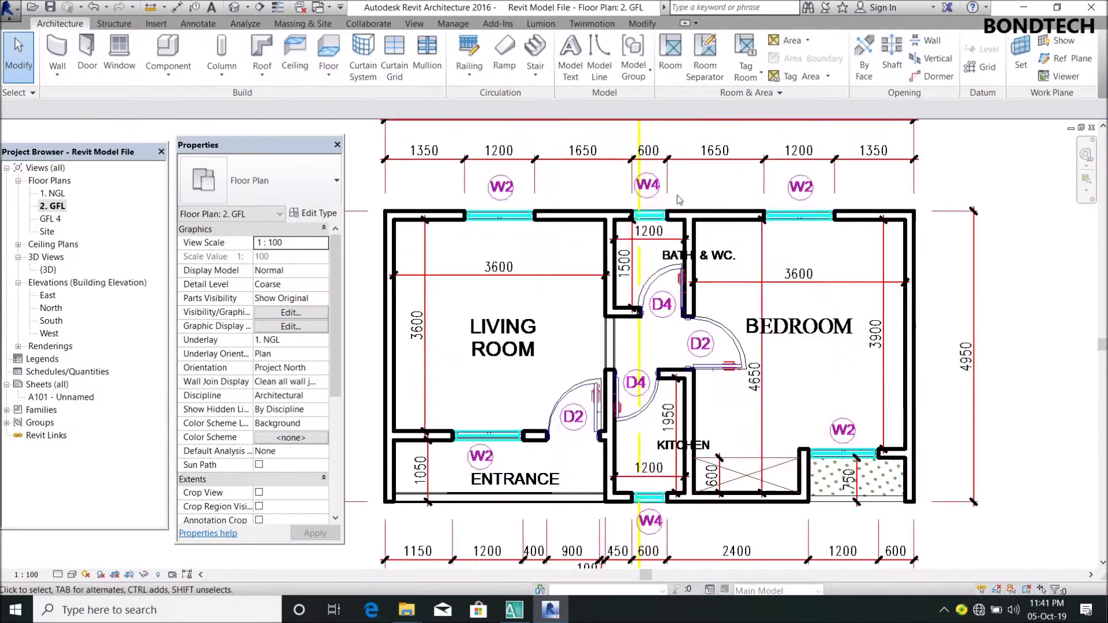
{"action": "left_click", "coordinate": [234, 9]}
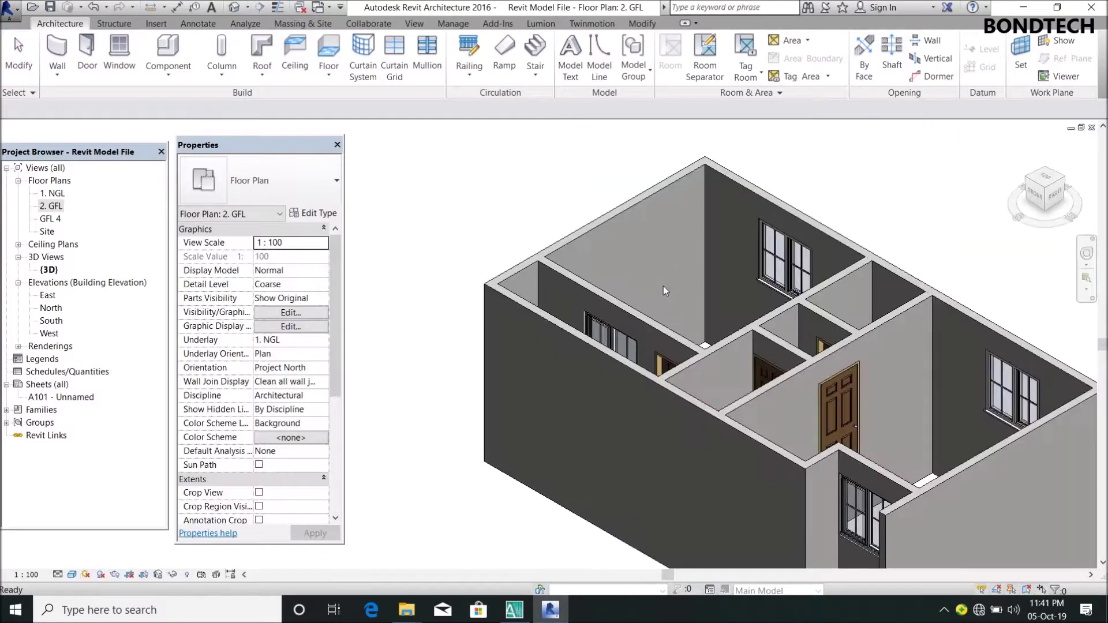
{"action": "scroll", "coordinate": [768, 265], "scroll_direction": "down", "scroll_amount": 2}
{"action": "scroll", "coordinate": [767, 264], "scroll_direction": "up", "scroll_amount": 2}
{"action": "double_click", "coordinate": [51, 206]}
{"action": "scroll", "coordinate": [631, 310], "scroll_direction": "down", "scroll_amount": 1}
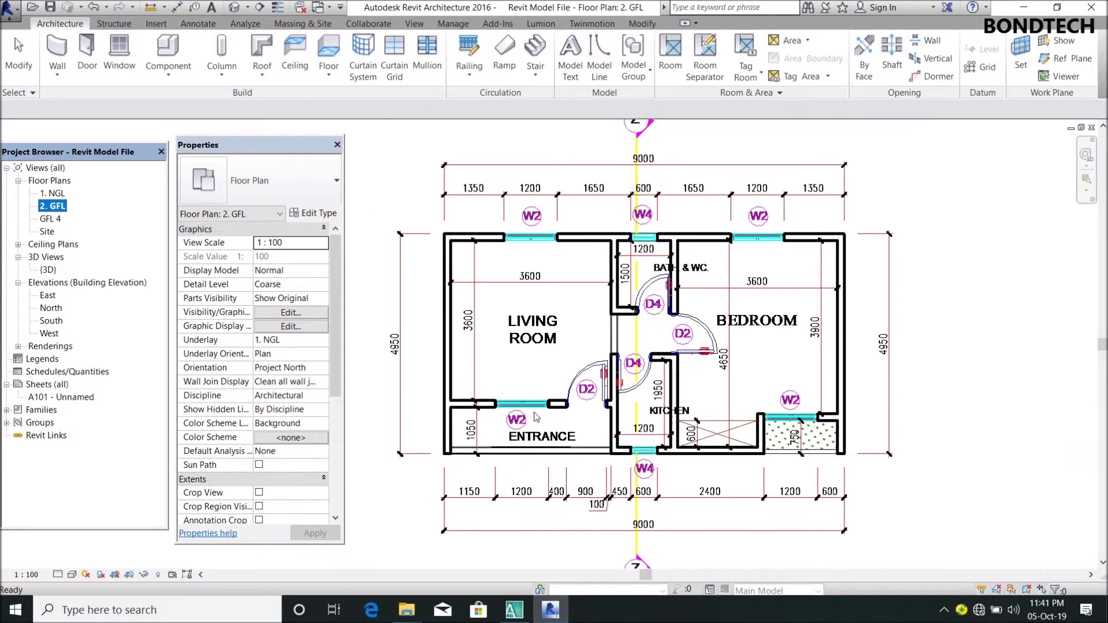
{"action": "scroll", "coordinate": [495, 446], "scroll_direction": "up", "scroll_amount": 2}
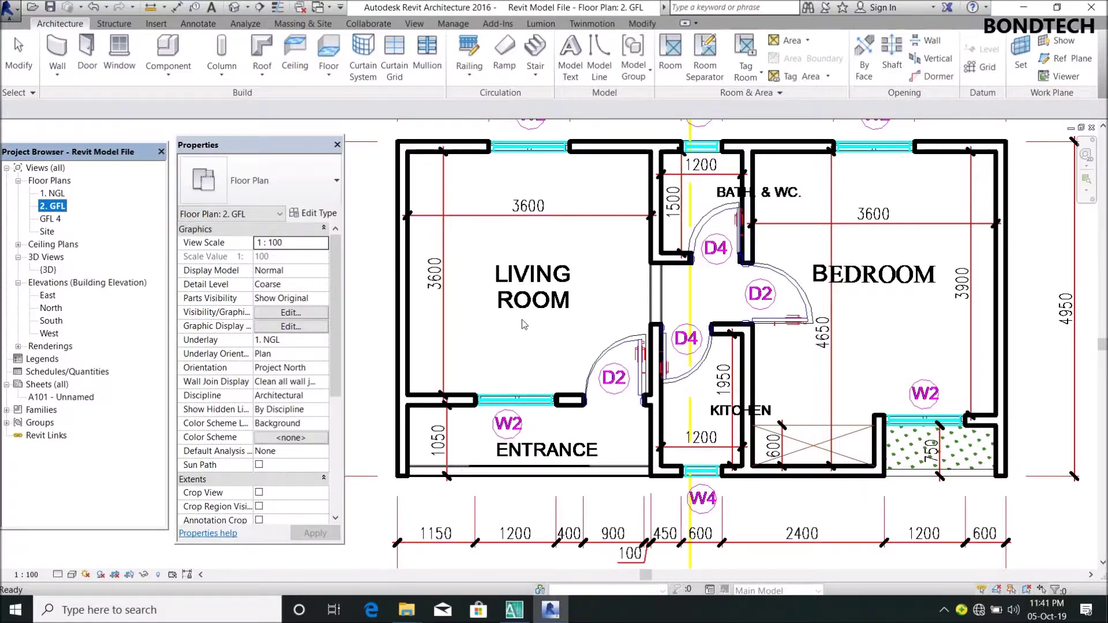
- Cut a rectangular opening across the entrance's bottom wall by picking two corners
{"action": "left_click", "coordinate": [926, 39]}
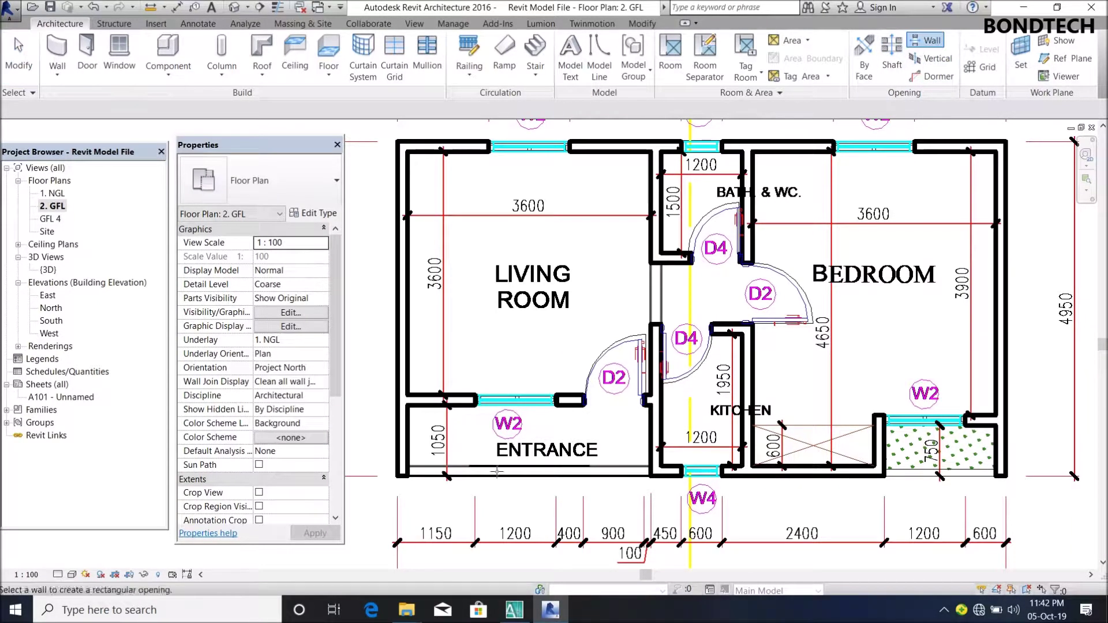
{"action": "scroll", "coordinate": [448, 474], "scroll_direction": "up", "scroll_amount": 3}
{"action": "left_click", "coordinate": [384, 474]}
{"action": "left_click", "coordinate": [383, 475]}
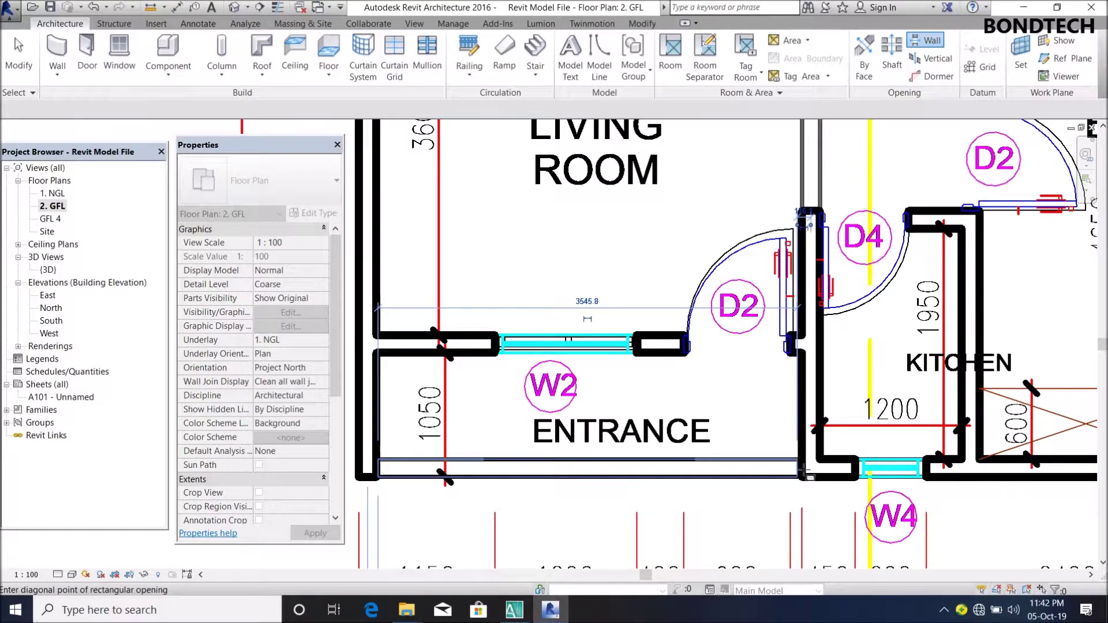
{"action": "left_click", "coordinate": [803, 469]}
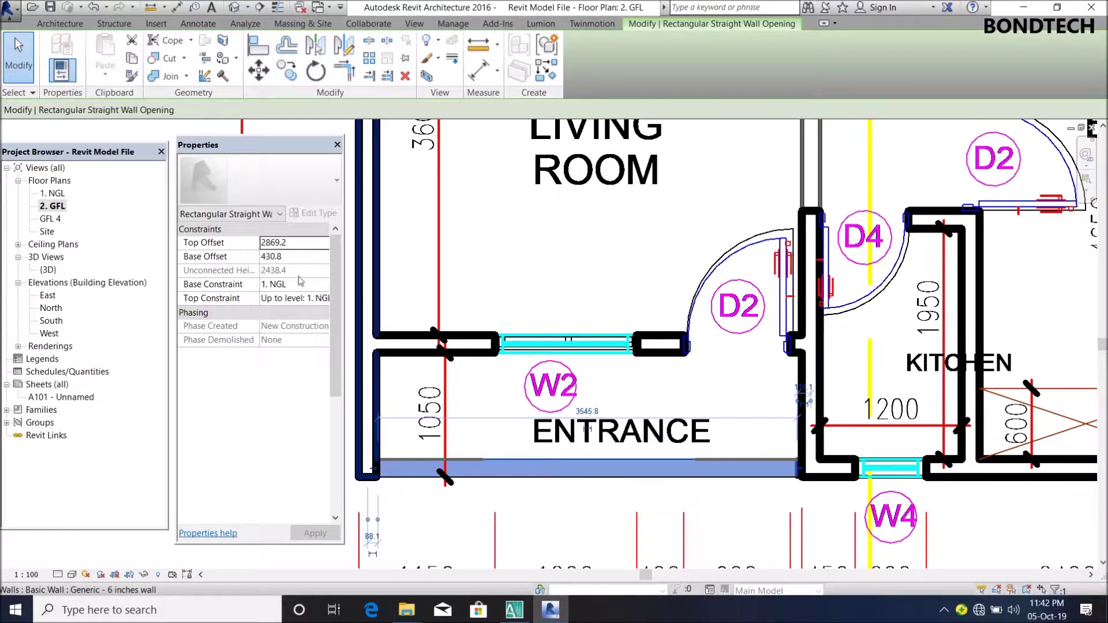
- Give the opening base offset 450 and top offset 2950, then view it in 3D
{"action": "left_click", "coordinate": [302, 257]}
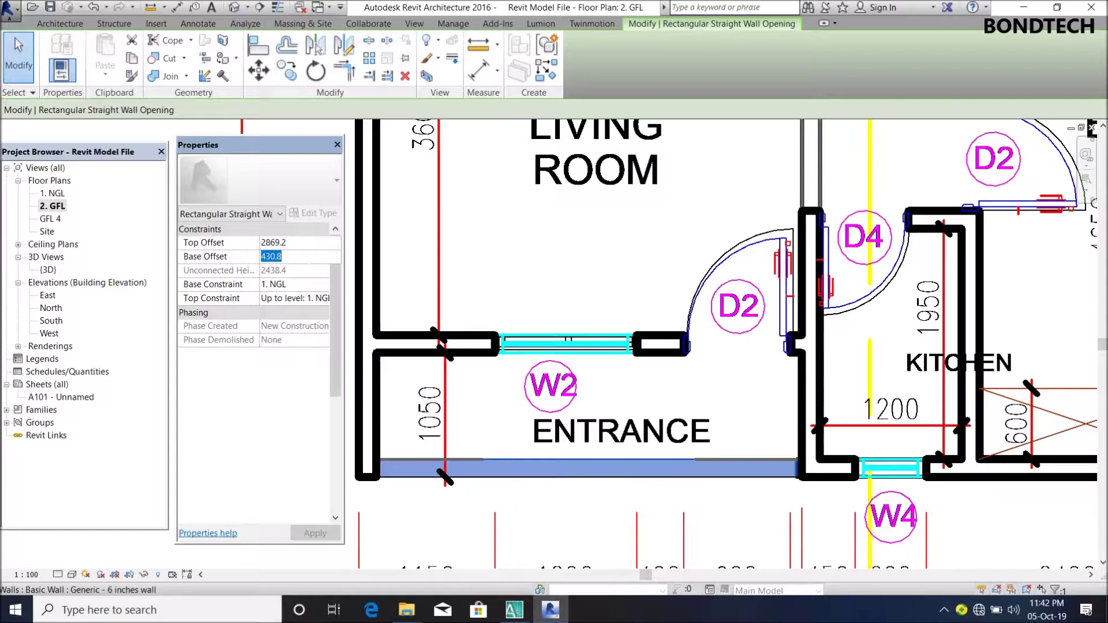
{"action": "left_click", "coordinate": [303, 247]}
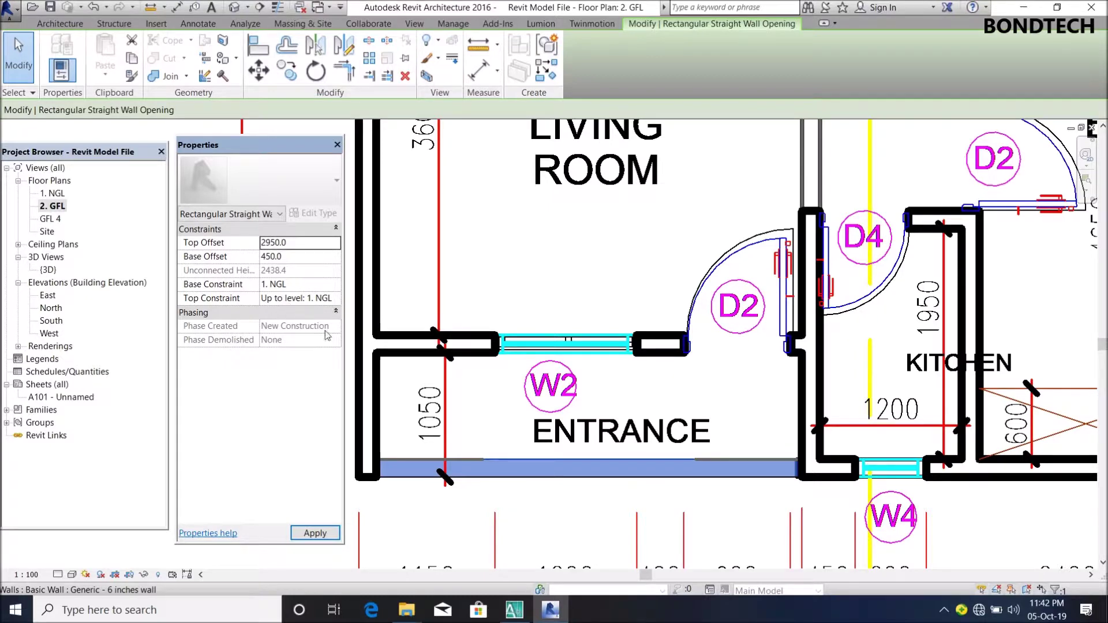
{"action": "left_click", "coordinate": [314, 532]}
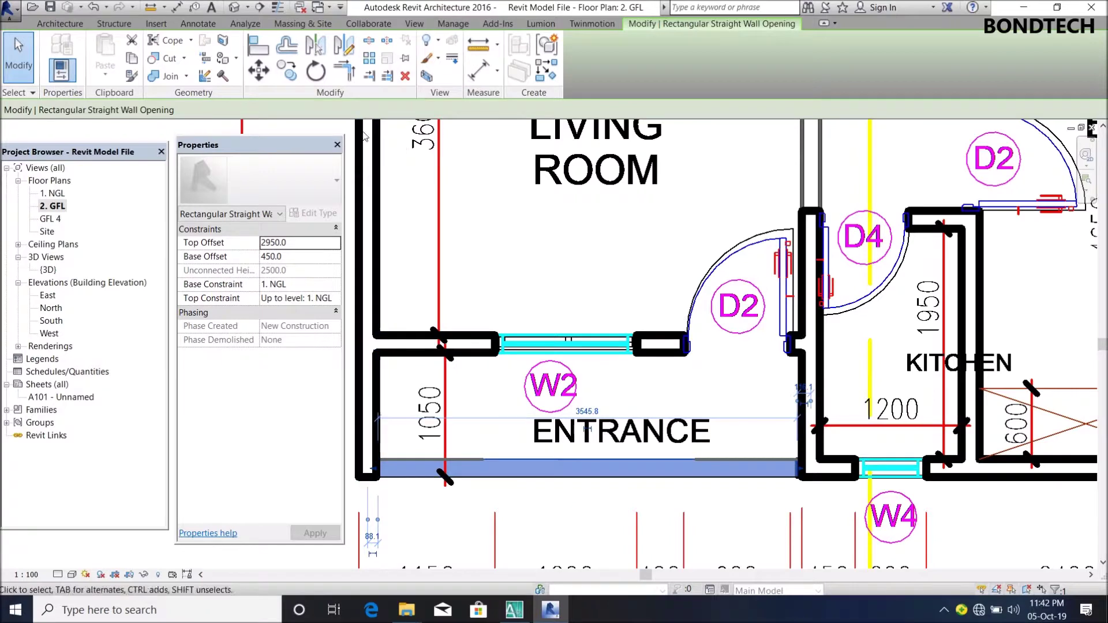
{"action": "left_click", "coordinate": [234, 7]}
{"action": "key", "text": "Escape"}
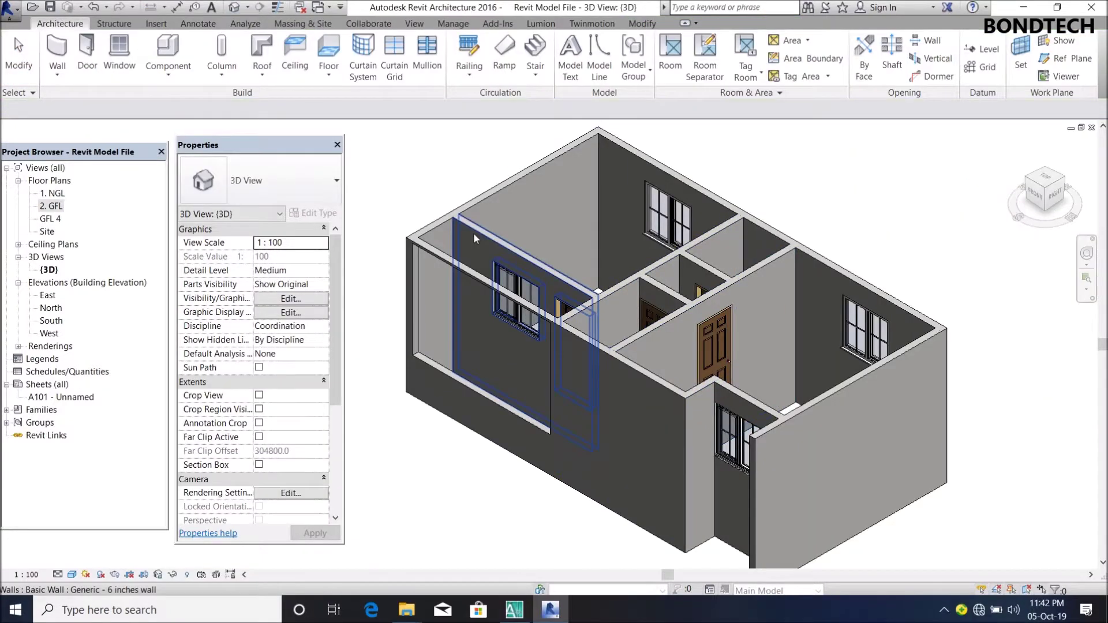
- Drop the entrance opening's base offset to 0 in 3D, then return to the 2. GFL plan
{"action": "scroll", "coordinate": [430, 240], "scroll_direction": "up", "scroll_amount": 3}
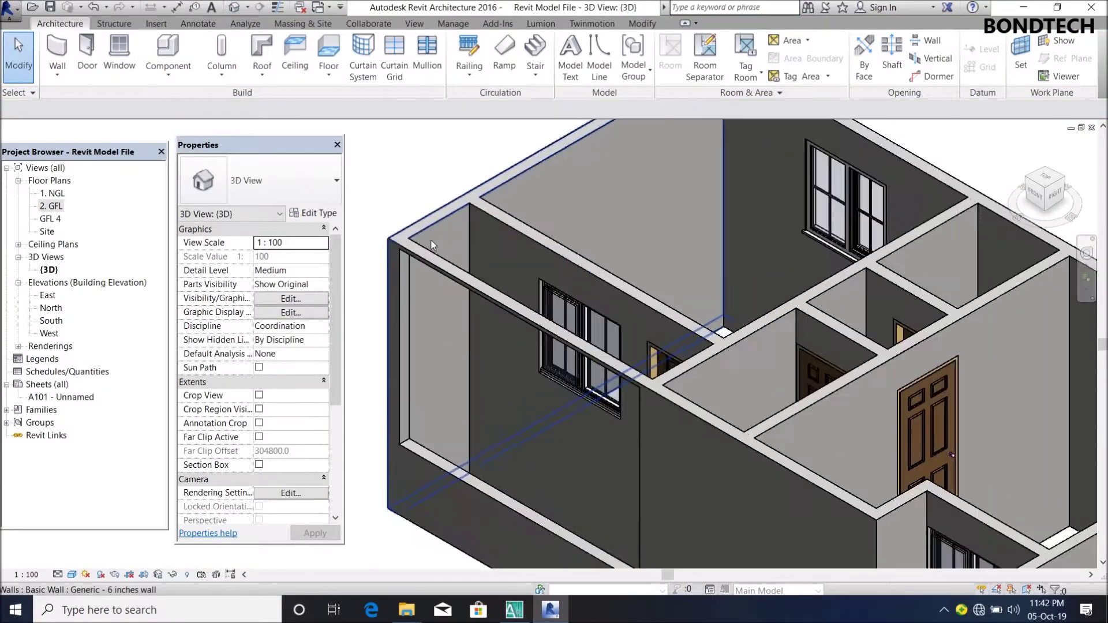
{"action": "left_click", "coordinate": [406, 296]}
{"action": "scroll", "coordinate": [483, 294], "scroll_direction": "down", "scroll_amount": 2}
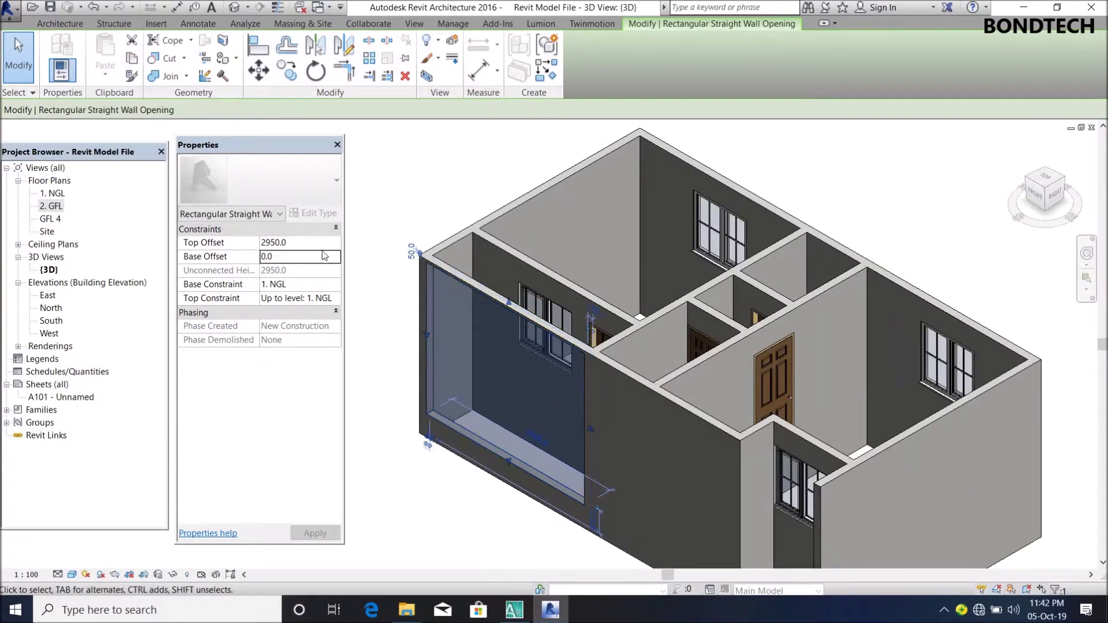
{"action": "left_click", "coordinate": [311, 243]}
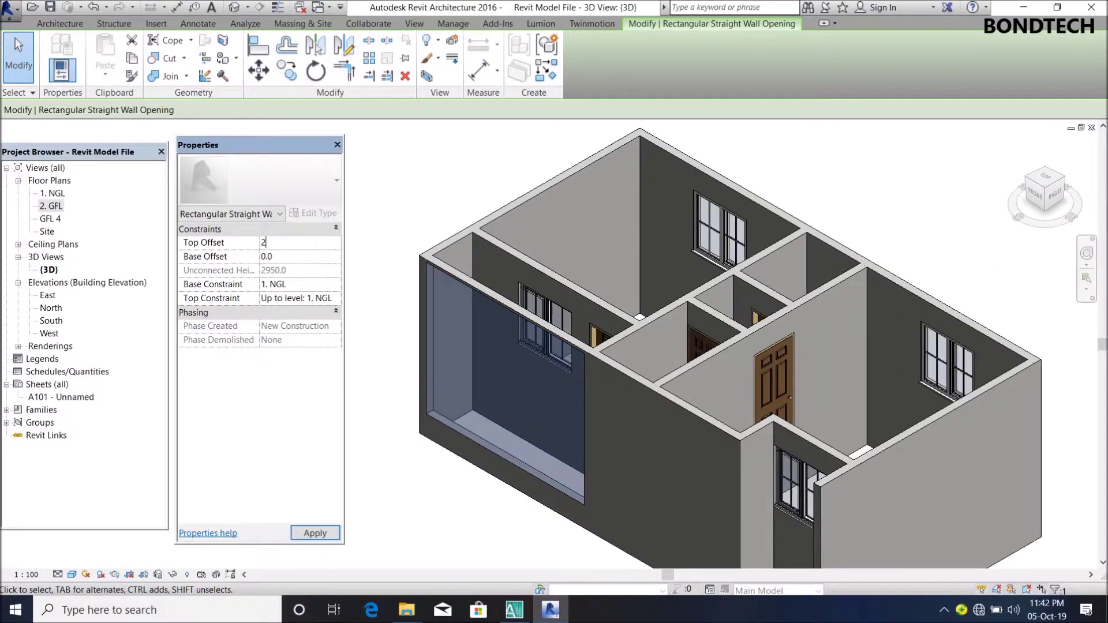
{"action": "key", "text": "Escape"}
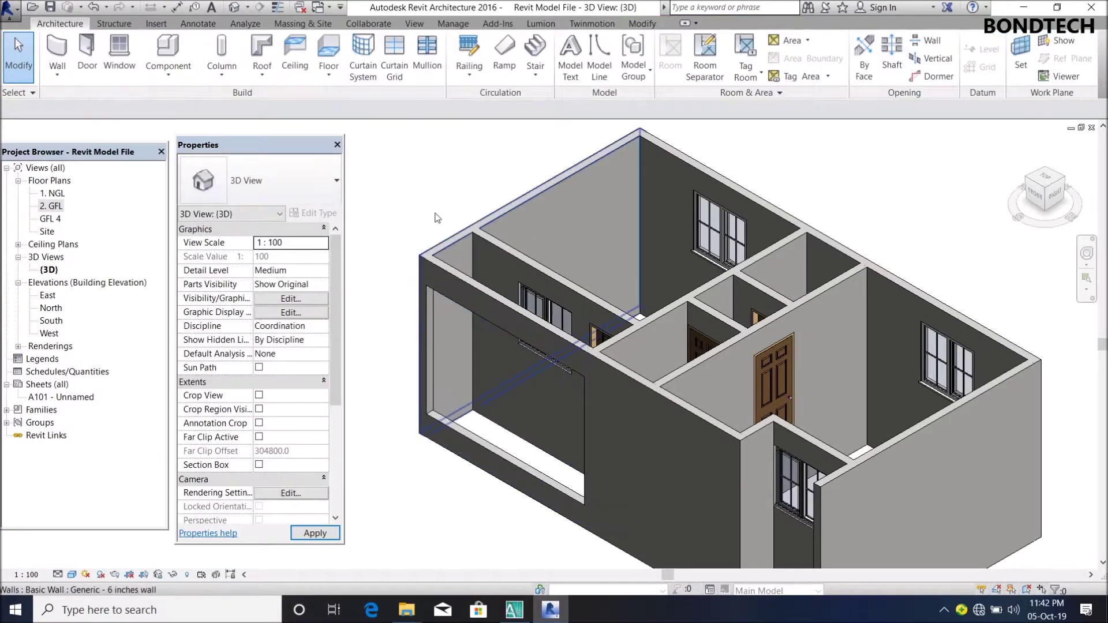
{"action": "scroll", "coordinate": [449, 206], "scroll_direction": "down", "scroll_amount": 2}
{"action": "scroll", "coordinate": [550, 230], "scroll_direction": "up", "scroll_amount": 3}
{"action": "scroll", "coordinate": [732, 331], "scroll_direction": "down", "scroll_amount": 3}
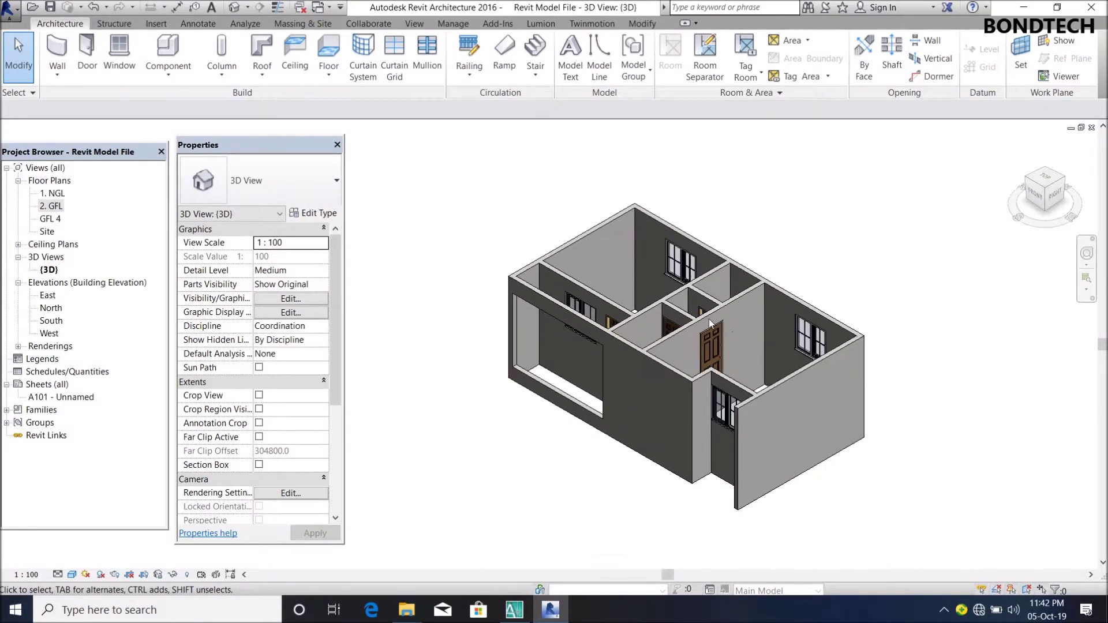
{"action": "scroll", "coordinate": [669, 275], "scroll_direction": "up", "scroll_amount": 3}
{"action": "scroll", "coordinate": [644, 274], "scroll_direction": "down", "scroll_amount": 2}
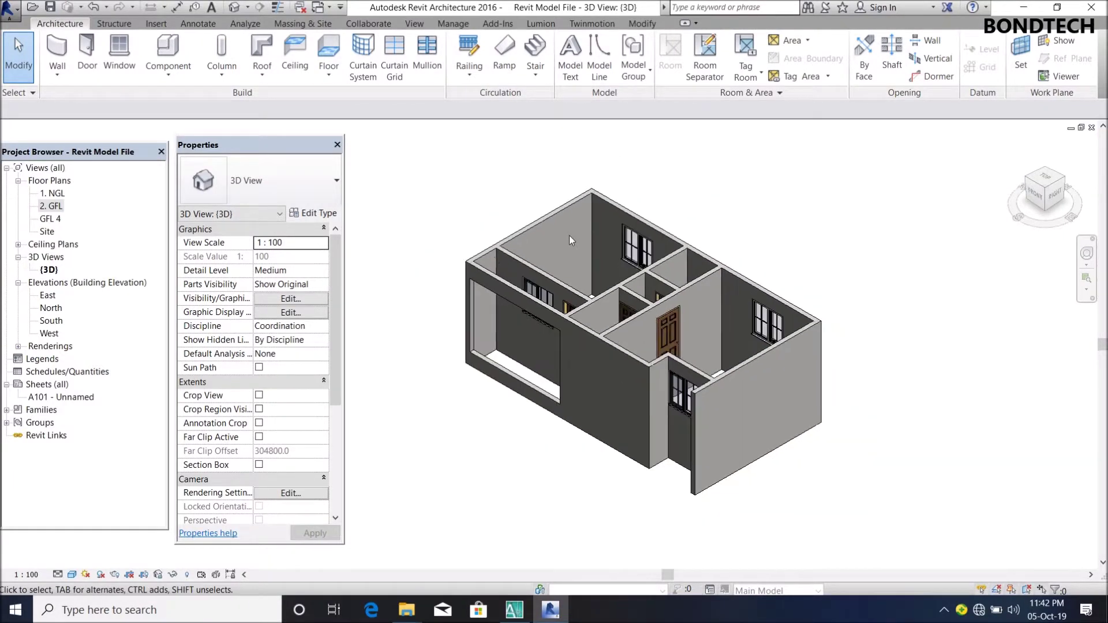
{"action": "double_click", "coordinate": [52, 206]}
{"action": "scroll", "coordinate": [557, 308], "scroll_direction": "down", "scroll_amount": 4}
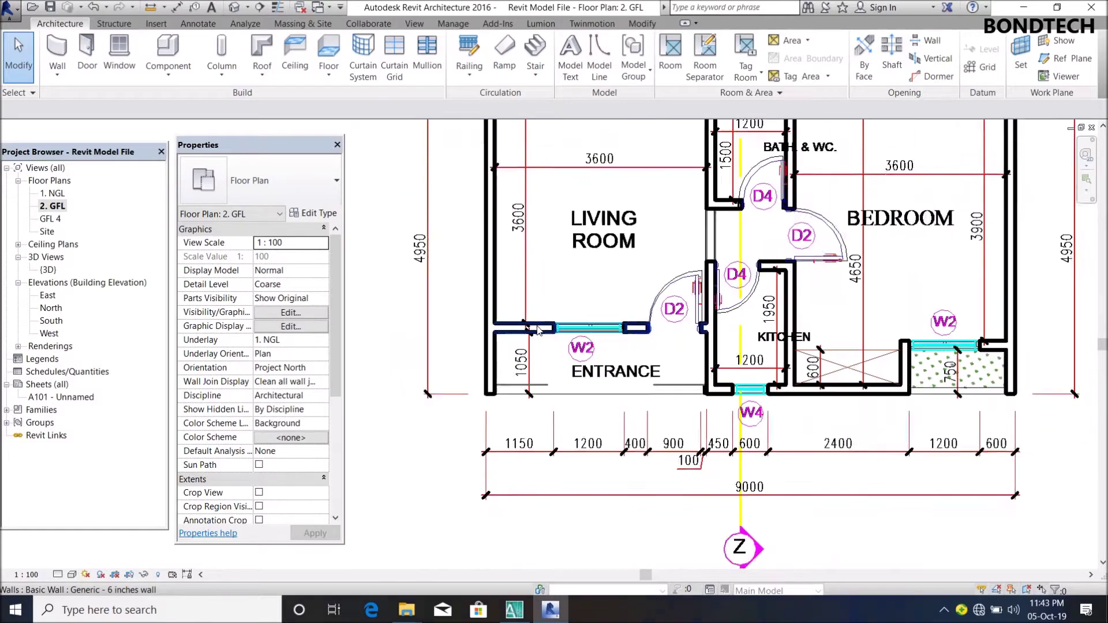
{"action": "scroll", "coordinate": [557, 308], "scroll_direction": "up", "scroll_amount": 1}
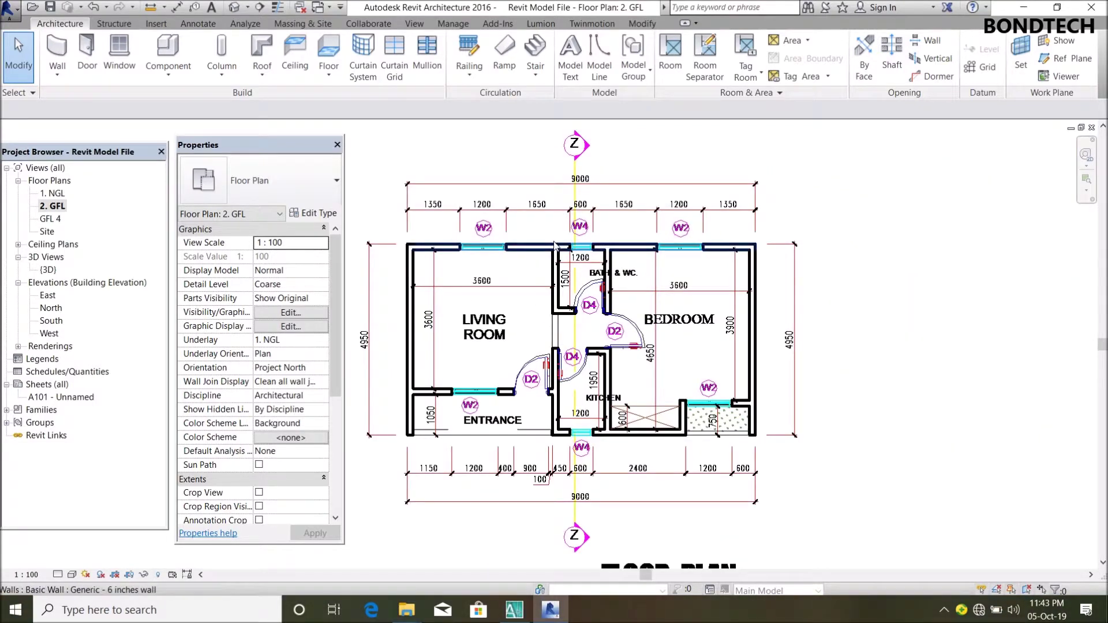
{"action": "scroll", "coordinate": [554, 248], "scroll_direction": "down", "scroll_amount": 1}
{"action": "scroll", "coordinate": [444, 262], "scroll_direction": "up", "scroll_amount": 2}
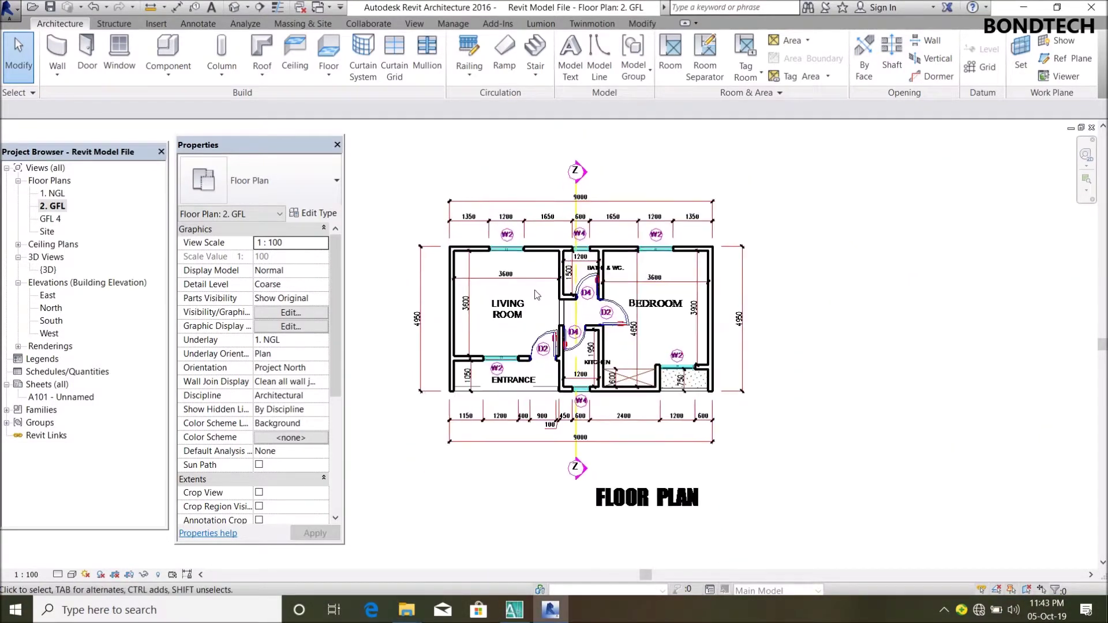
{"action": "scroll", "coordinate": [444, 263], "scroll_direction": "up", "scroll_amount": 1}
{"action": "scroll", "coordinate": [577, 230], "scroll_direction": "down", "scroll_amount": 1}
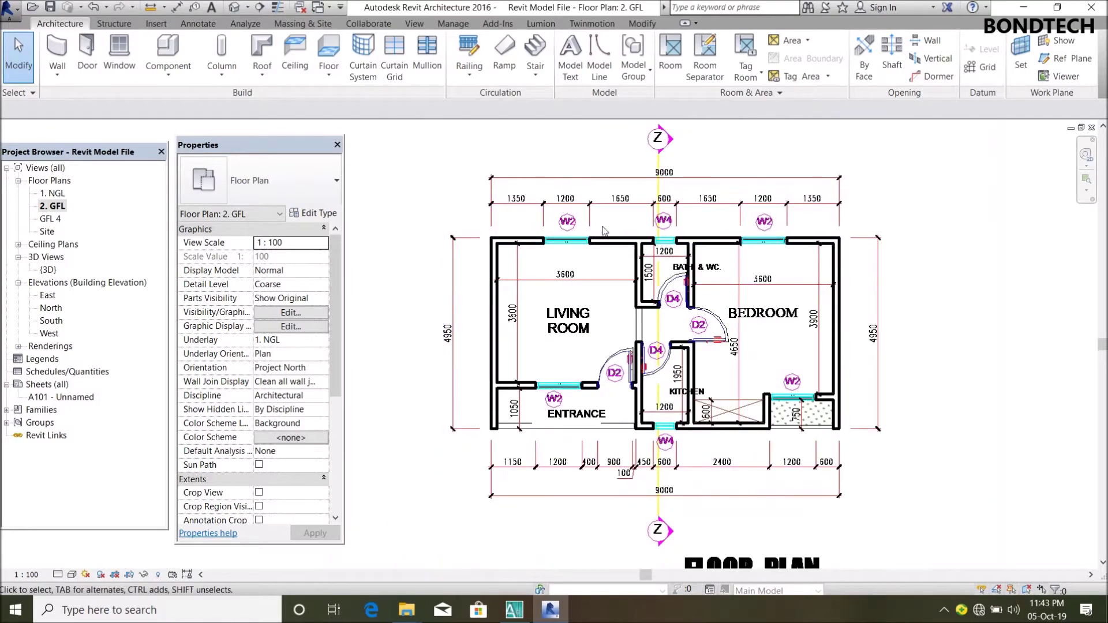
{"action": "scroll", "coordinate": [625, 216], "scroll_direction": "up", "scroll_amount": 1}
{"action": "scroll", "coordinate": [624, 219], "scroll_direction": "down", "scroll_amount": 2}
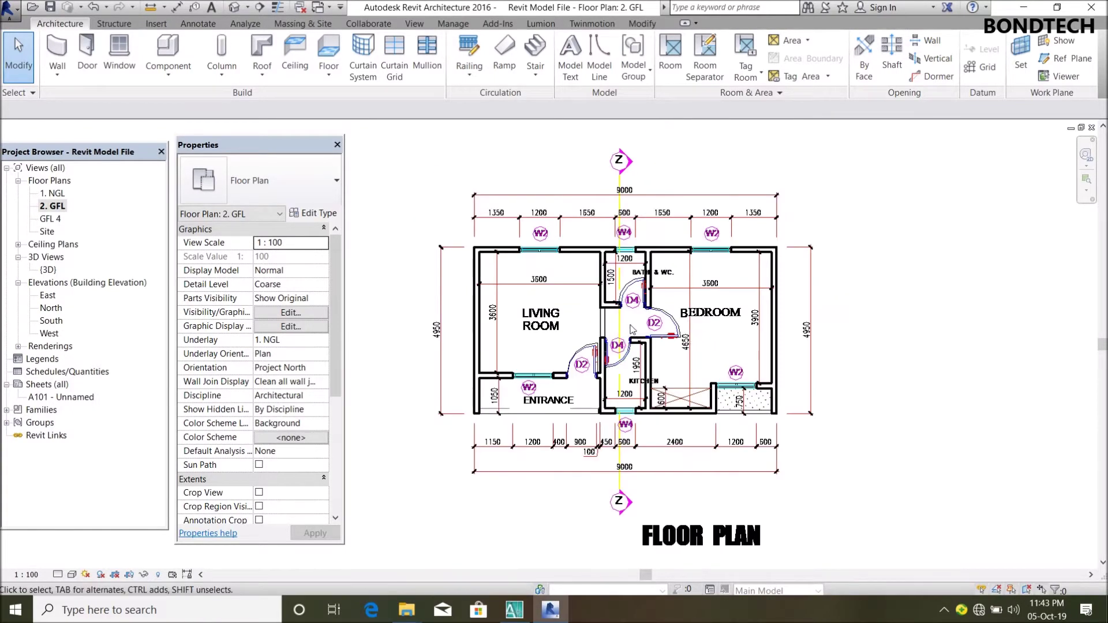
{"action": "scroll", "coordinate": [624, 319], "scroll_direction": "up", "scroll_amount": 3}
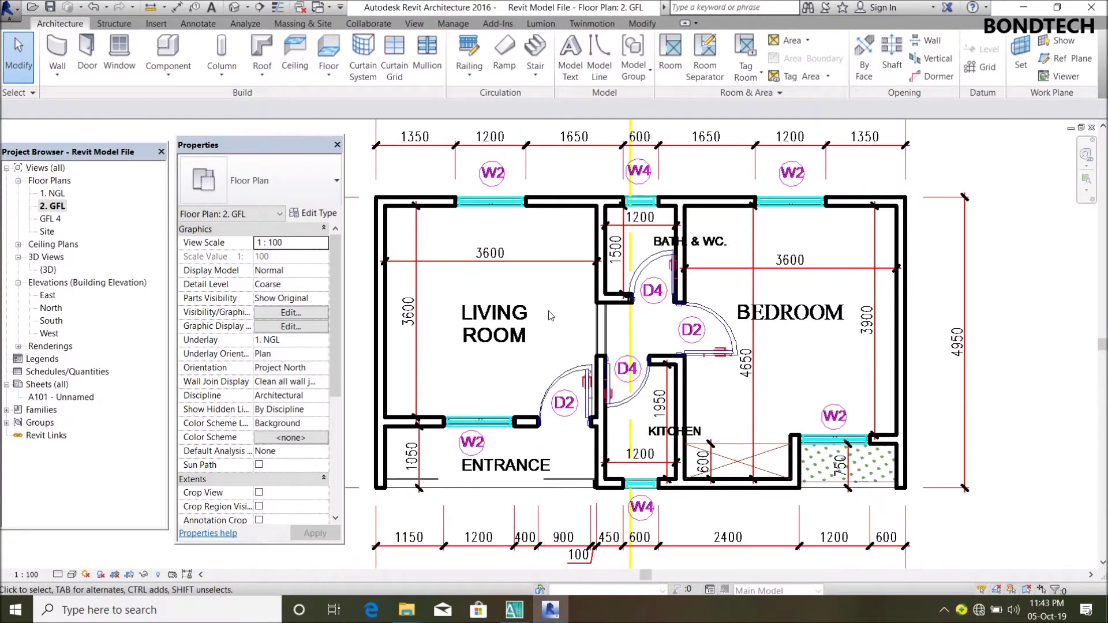